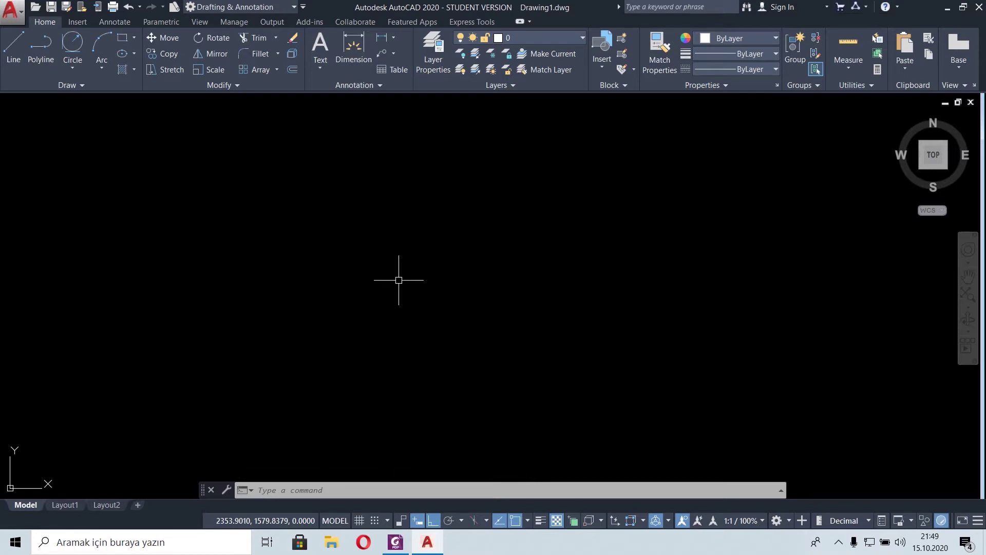
# Review the wrench reference PDF, then return to AutoCAD's Circle drawing options.
pyautogui.click(396, 542)
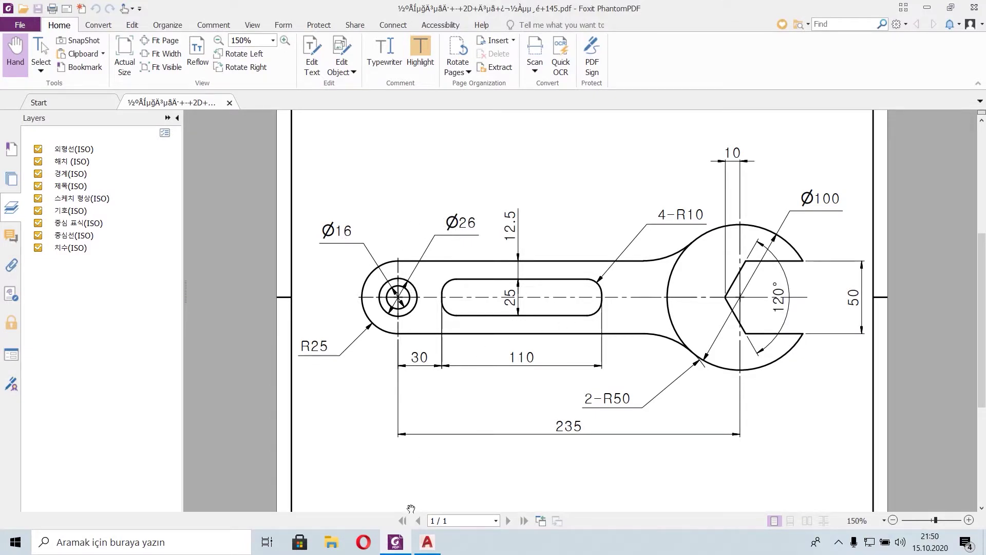
pyautogui.click(427, 542)
pyautogui.click(72, 68)
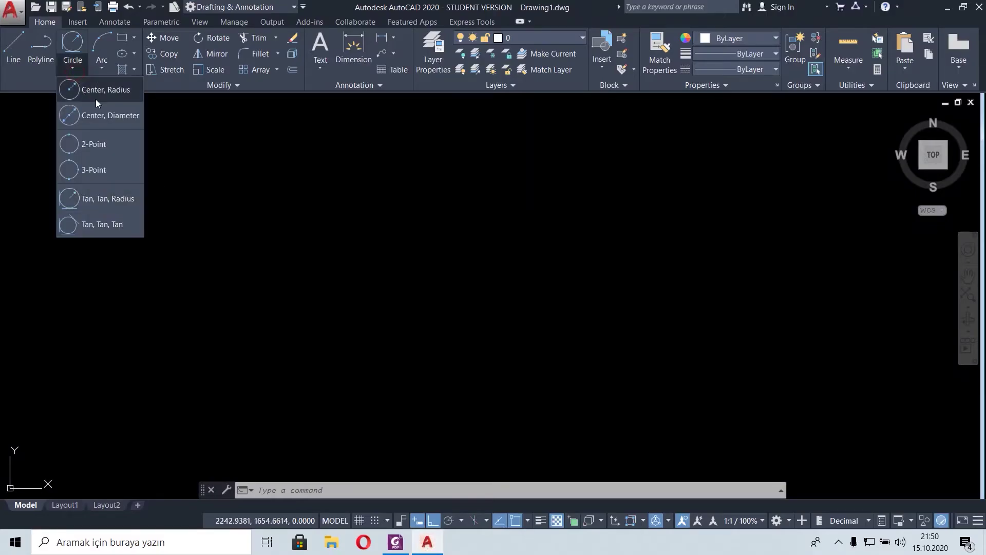
# Draw a 16-diameter circle using Center, Diameter.
pyautogui.click(95, 99)
pyautogui.click(72, 68)
pyautogui.click(105, 115)
pyautogui.click(314, 291)
pyautogui.write('16')
pyautogui.press('Return')
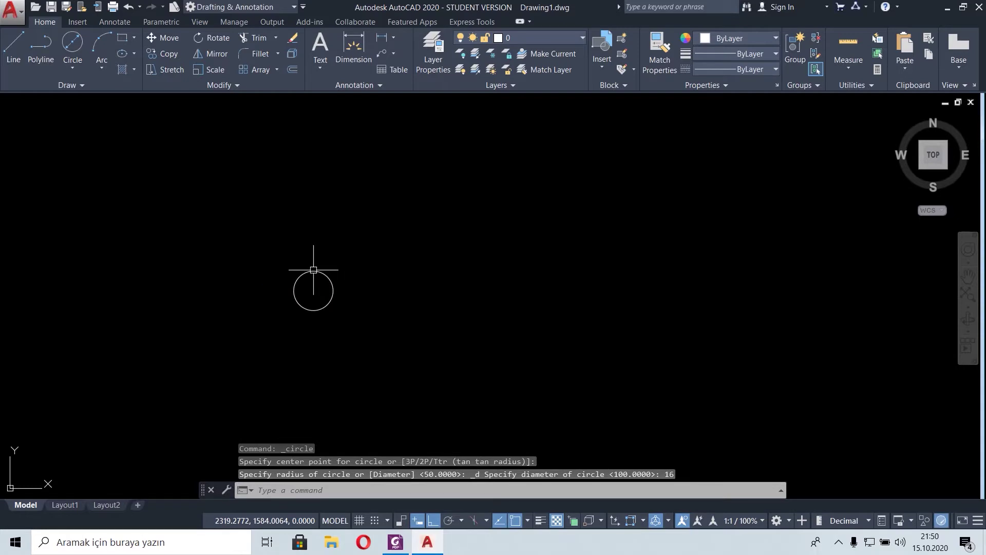
# Add a concentric 26-diameter circle at the same centre, then bring up the reference PDF.
pyautogui.press('Return')
pyautogui.press('Escape')
pyautogui.press('Return')
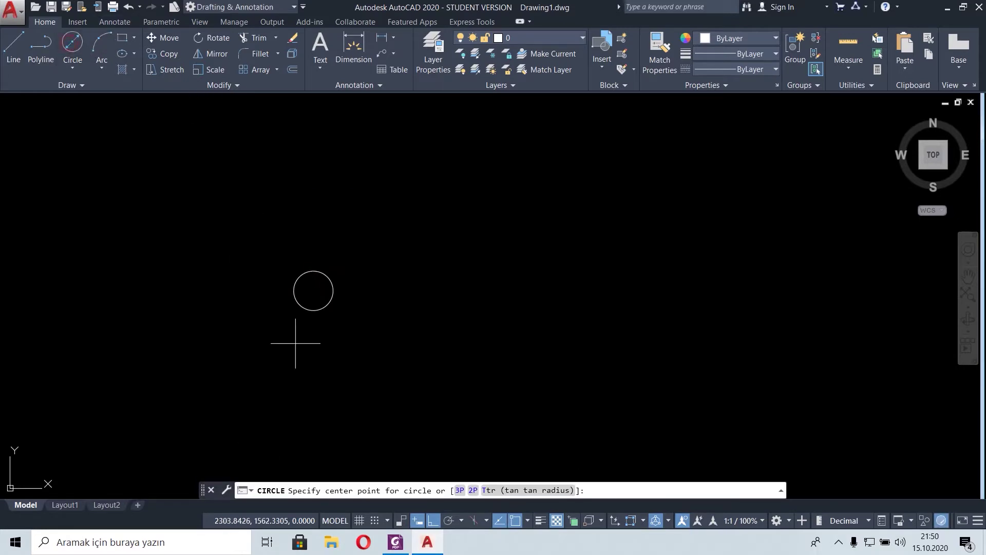
pyautogui.click(314, 291)
pyautogui.write('26')
pyautogui.press('Return')
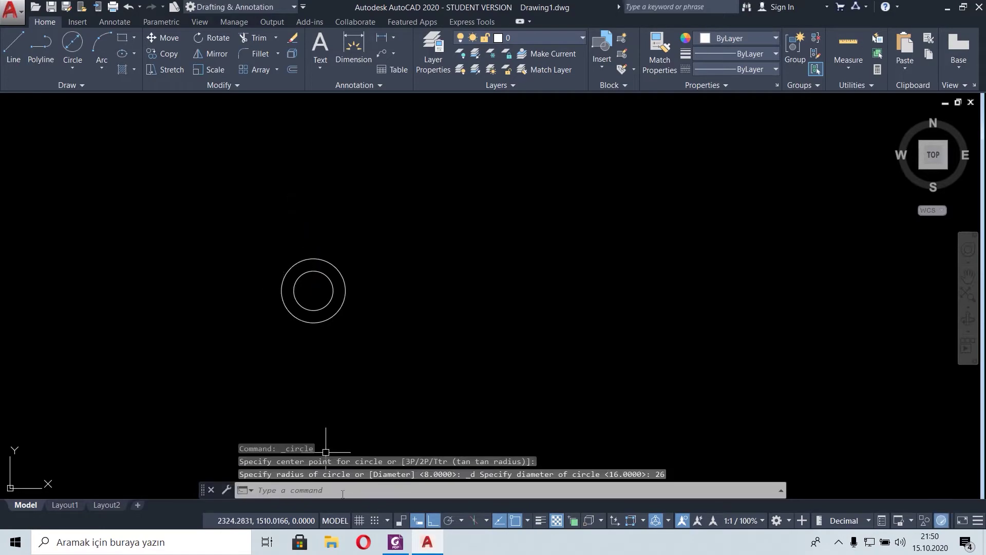
pyautogui.click(399, 548)
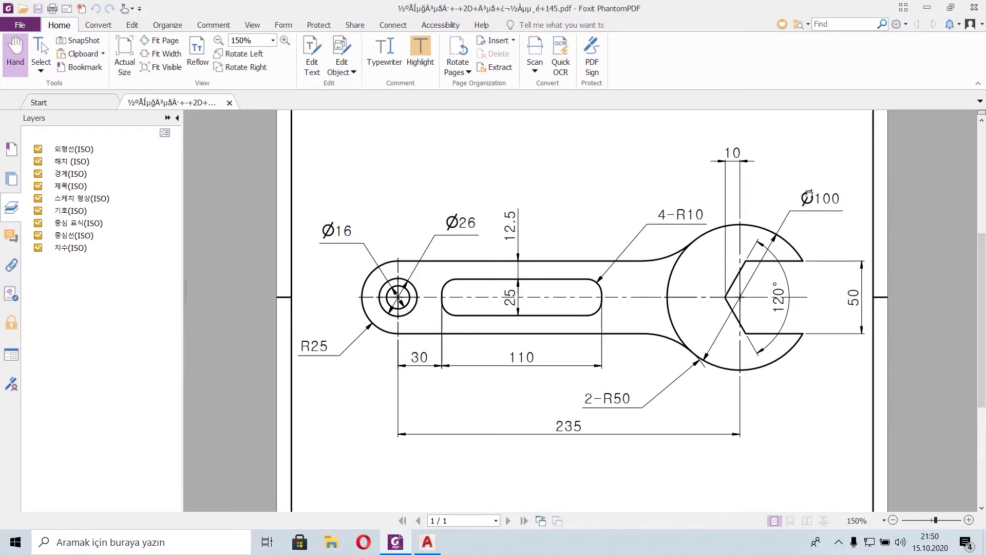
# Draw a 100-diameter circle tracked 235 units right of the small circles' centre.
pyautogui.hotkey('alt', 'Tab')
pyautogui.click(70, 58)
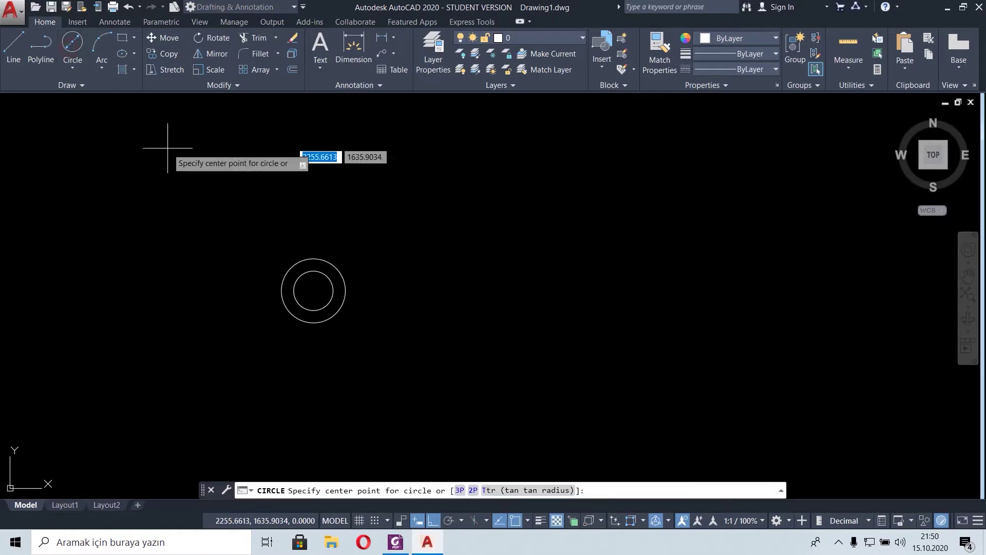
pyautogui.write('tk')
pyautogui.press('Return')
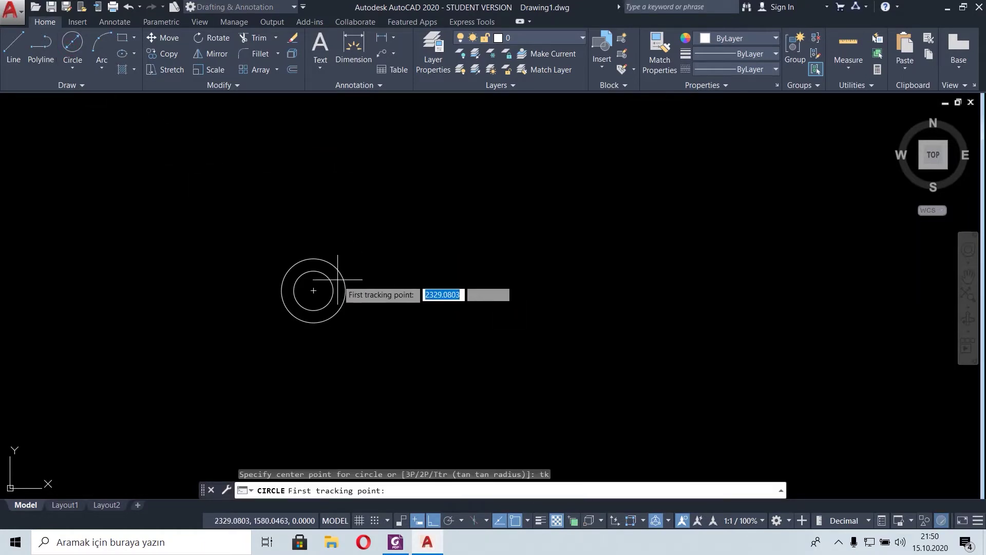
pyautogui.click(314, 291)
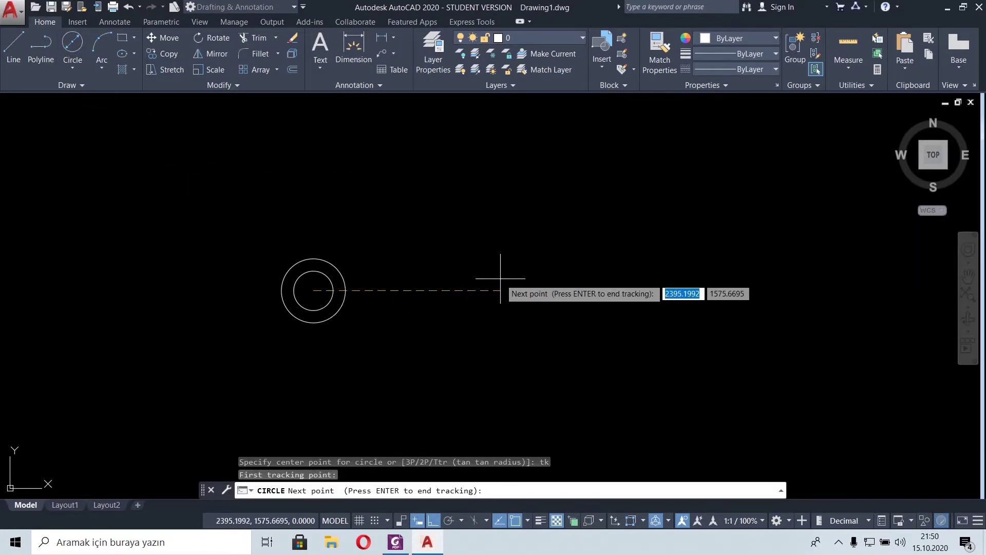
pyautogui.press('Return')
pyautogui.press('Return')
pyautogui.press('Down')
pyautogui.press('Return')
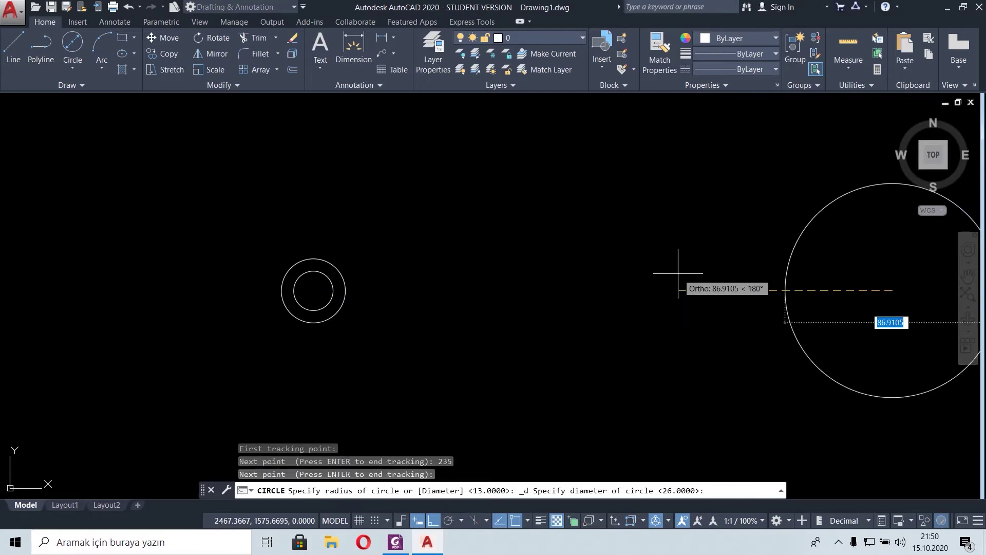
pyautogui.write('10')
pyautogui.press('Return')
# Frame both circle groups in view and check the wrench reference PDF.
pyautogui.scroll(-3, 678, 275)
pyautogui.scroll(1, 671, 274)
pyautogui.moveTo(637, 276); pyautogui.dragTo(465, 286, button='middle')
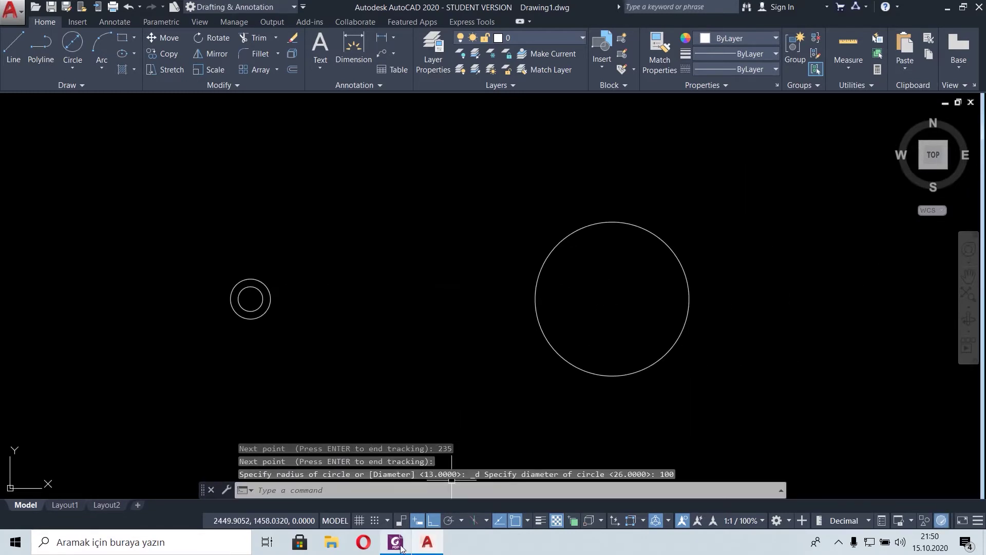
pyautogui.click(395, 542)
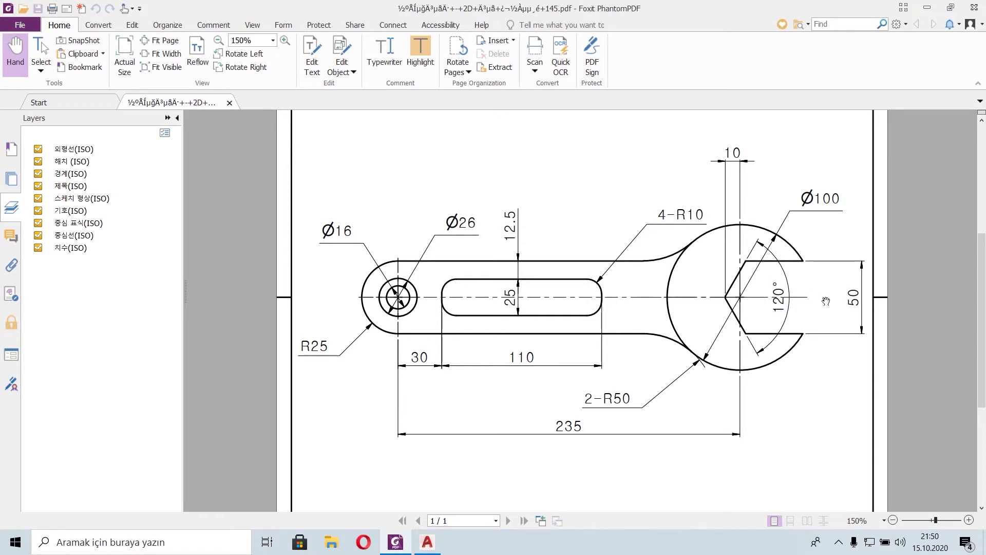
pyautogui.click(427, 541)
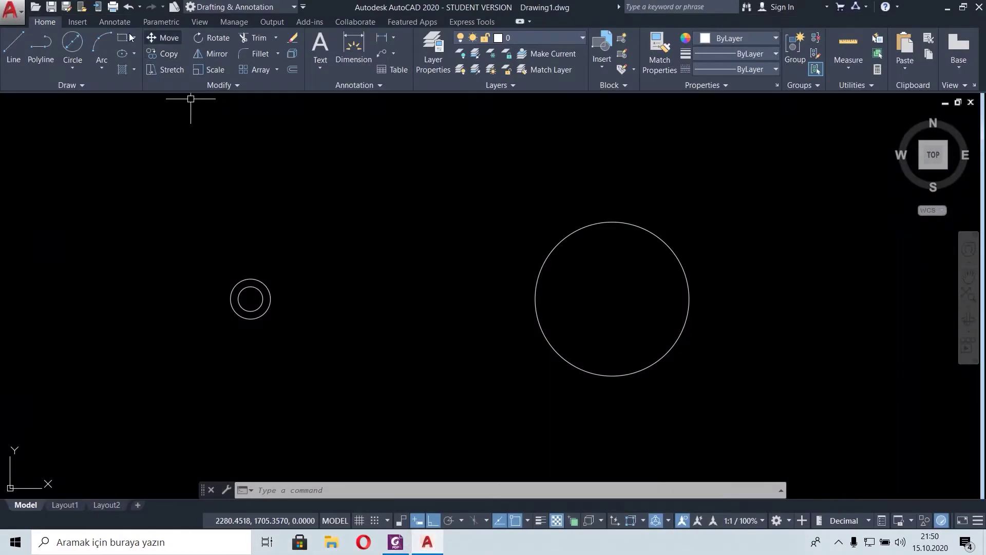
# Draw a horizontal line from the large circle's centre out to its right.
pyautogui.click(16, 48)
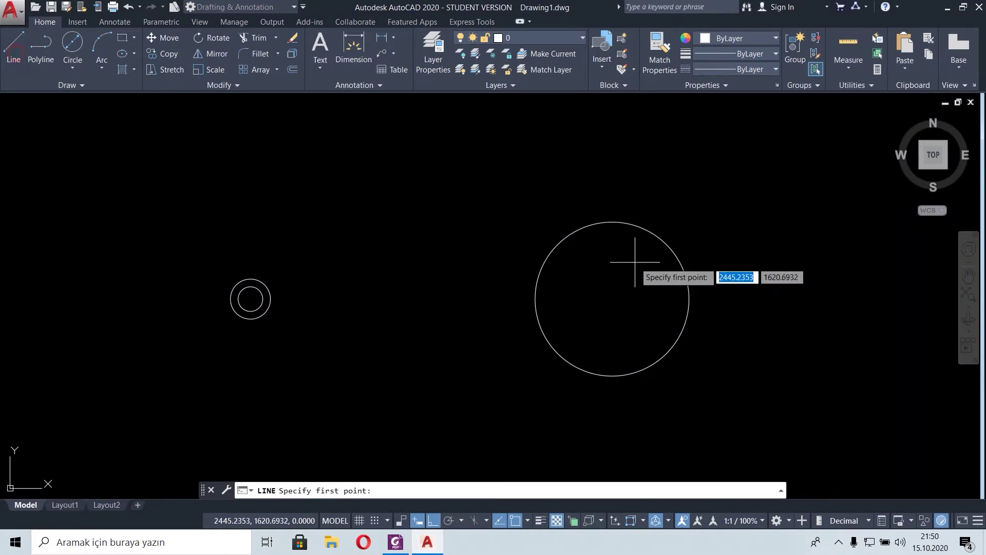
pyautogui.click(612, 298)
pyautogui.click(786, 299)
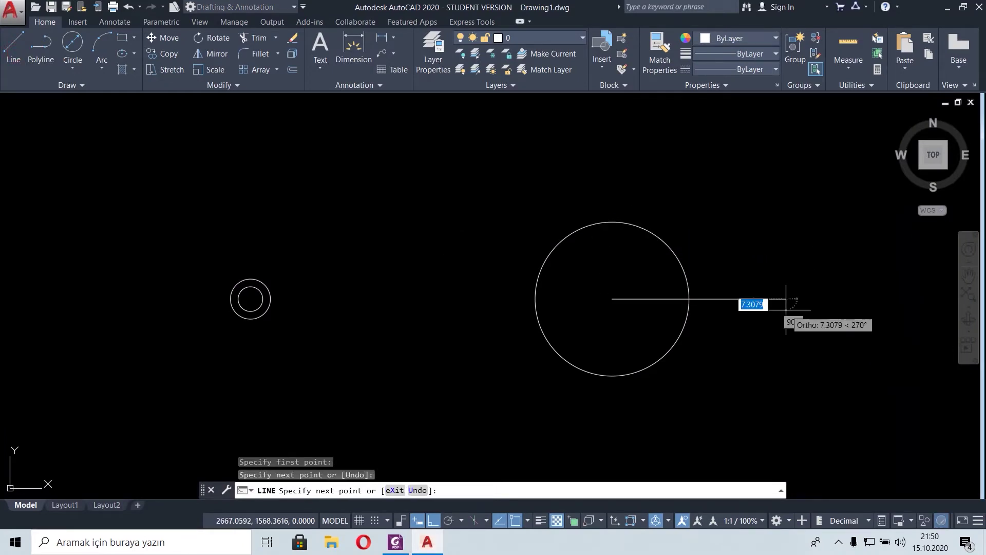
pyautogui.press('Escape')
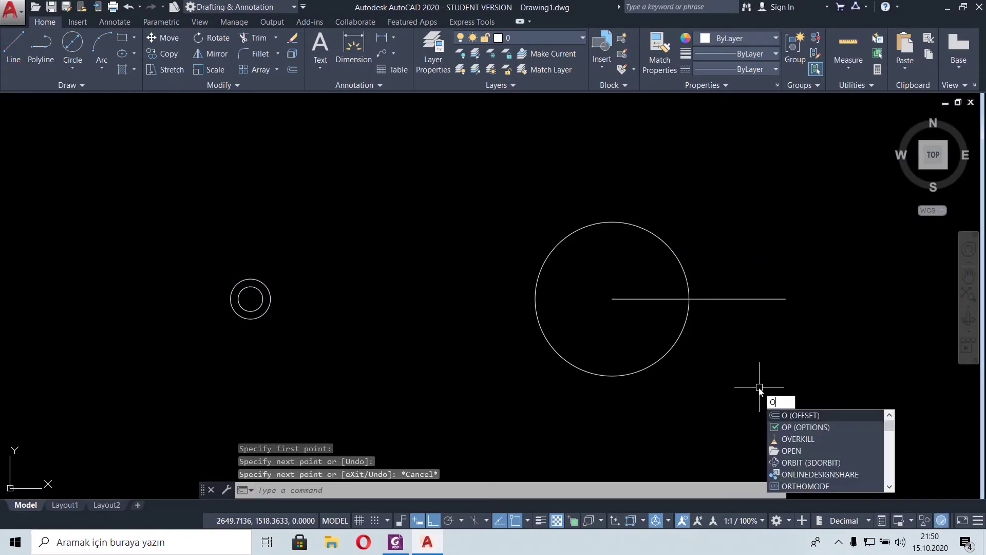
# Offset the horizontal line 25 units above and 25 units below.
pyautogui.press('Return')
pyautogui.write('25')
pyautogui.press('Return')
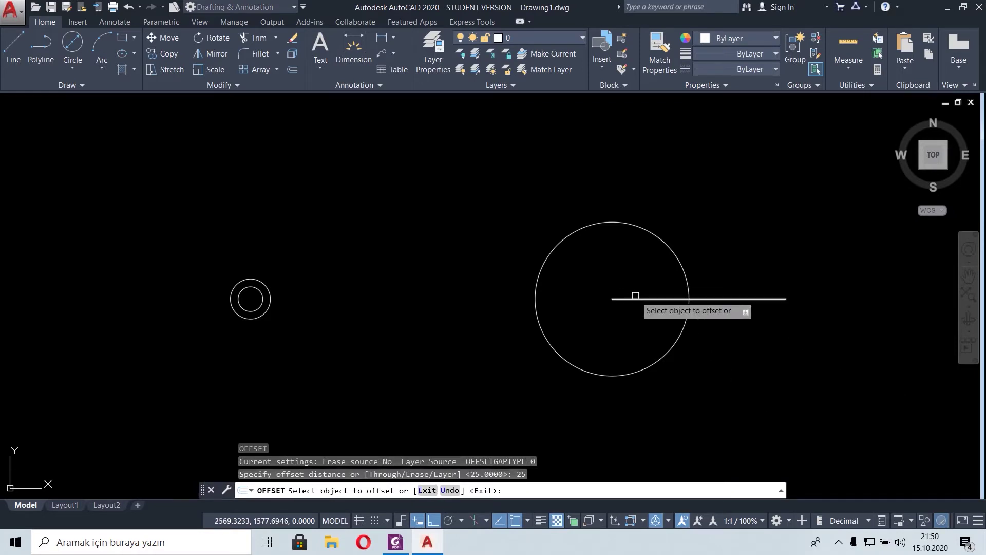
pyautogui.click(633, 298)
pyautogui.click(628, 276)
pyautogui.click(633, 298)
pyautogui.click(640, 346)
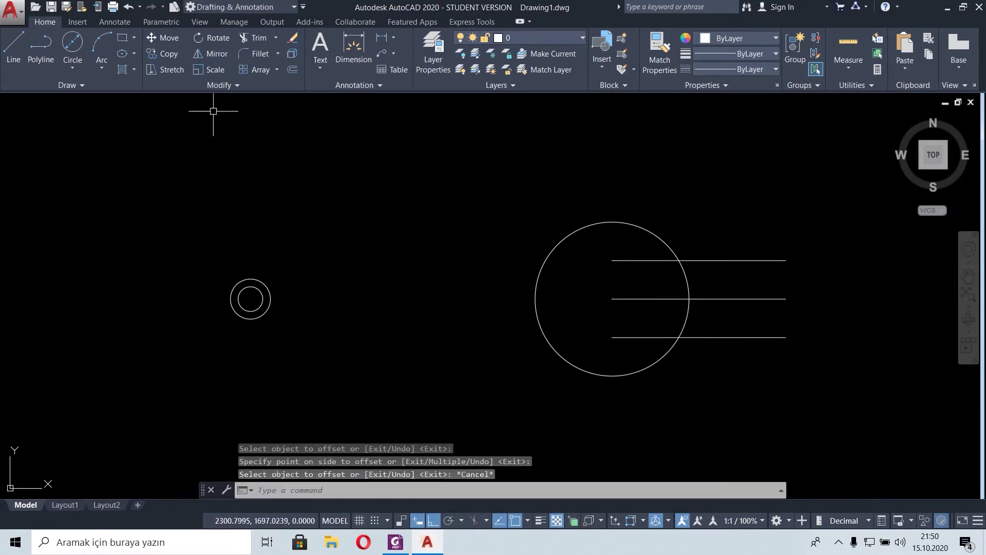
# Draw a line 10 units from the centre, then a segment slanting up at 60° with Ortho off.
pyautogui.click(13, 49)
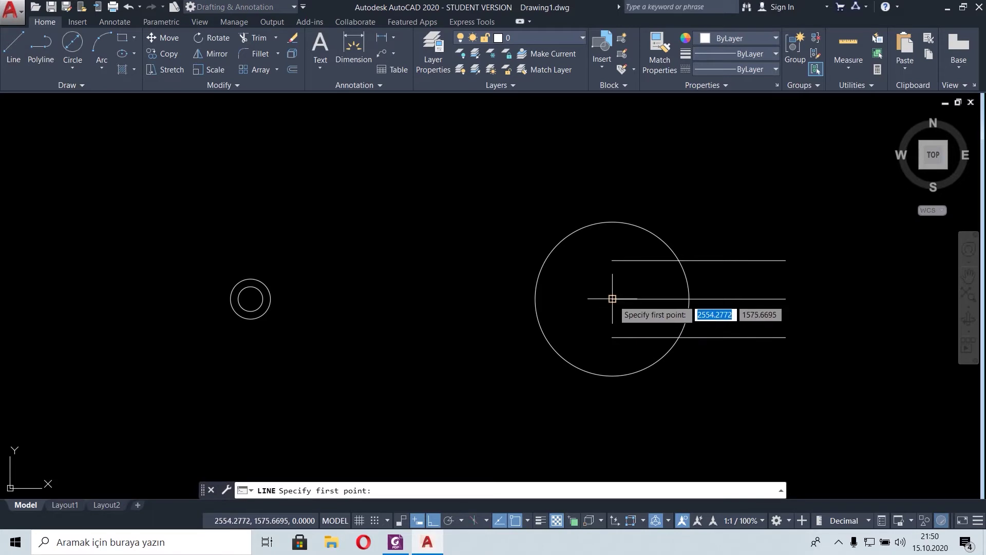
pyautogui.click(612, 298)
pyautogui.write('10')
pyautogui.press('Return')
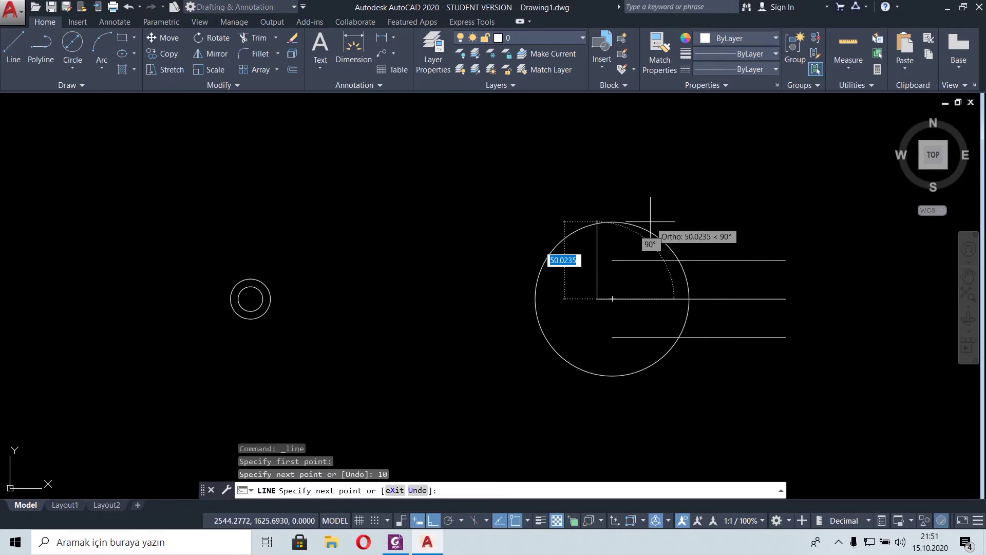
pyautogui.press('F8')
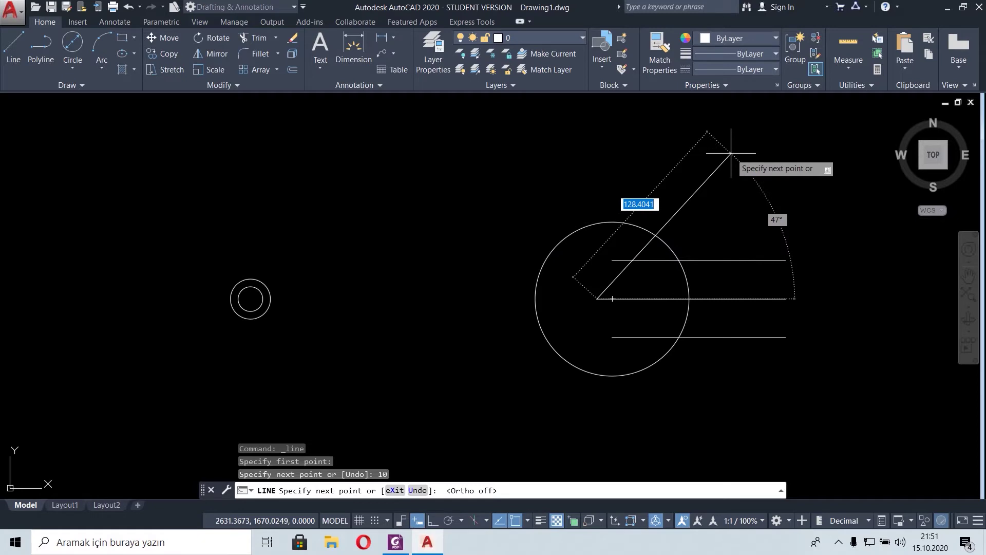
pyautogui.click(395, 541)
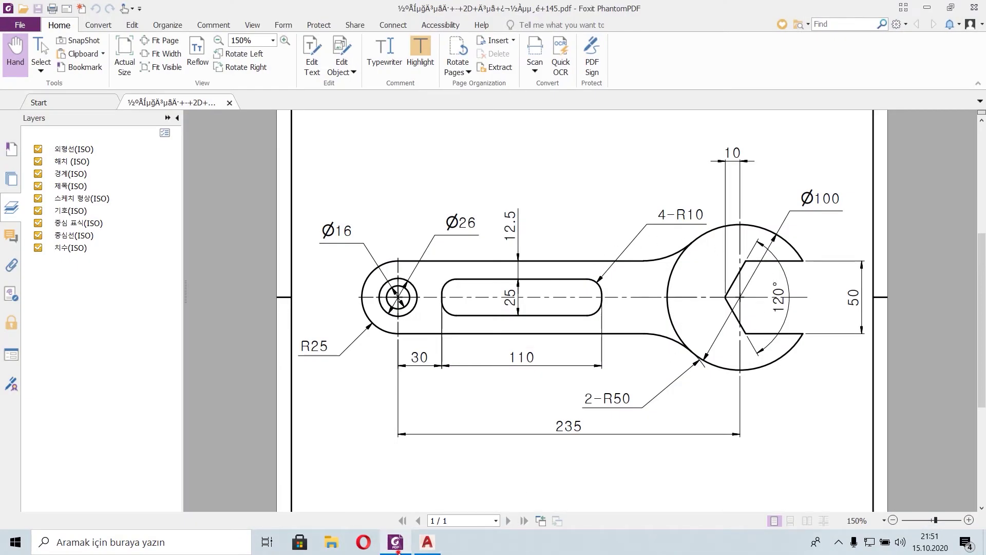
pyautogui.click(398, 548)
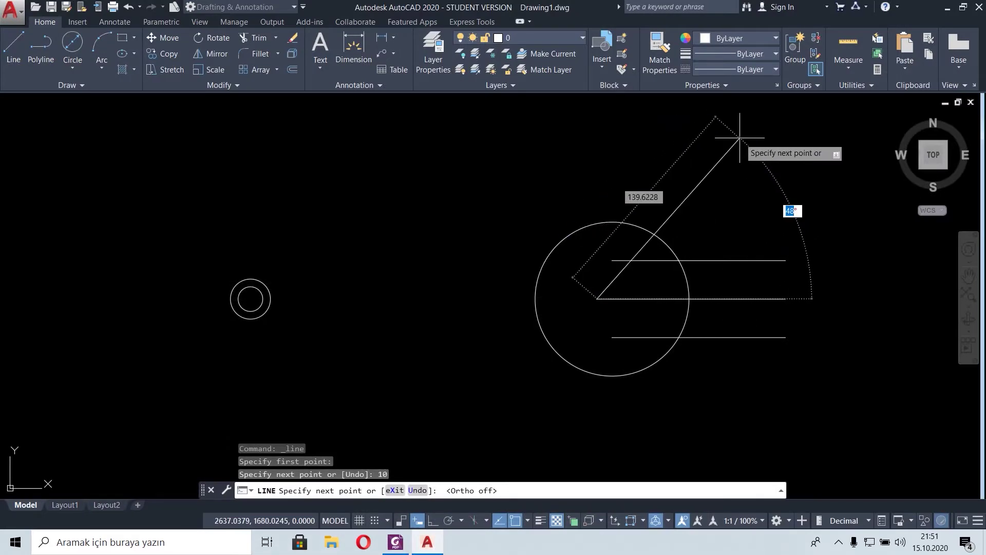
pyautogui.press('Return')
pyautogui.rightClick(748, 176)
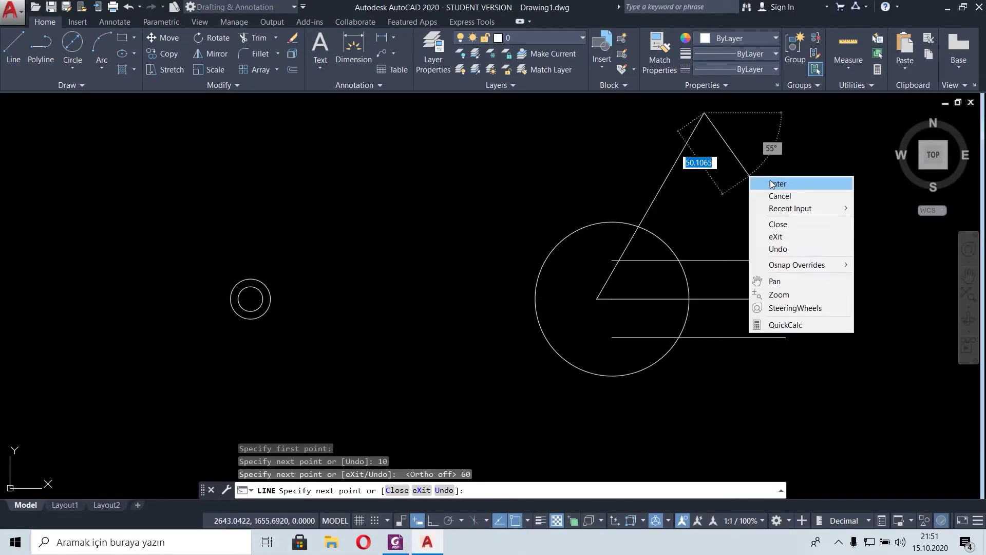
pyautogui.click(781, 182)
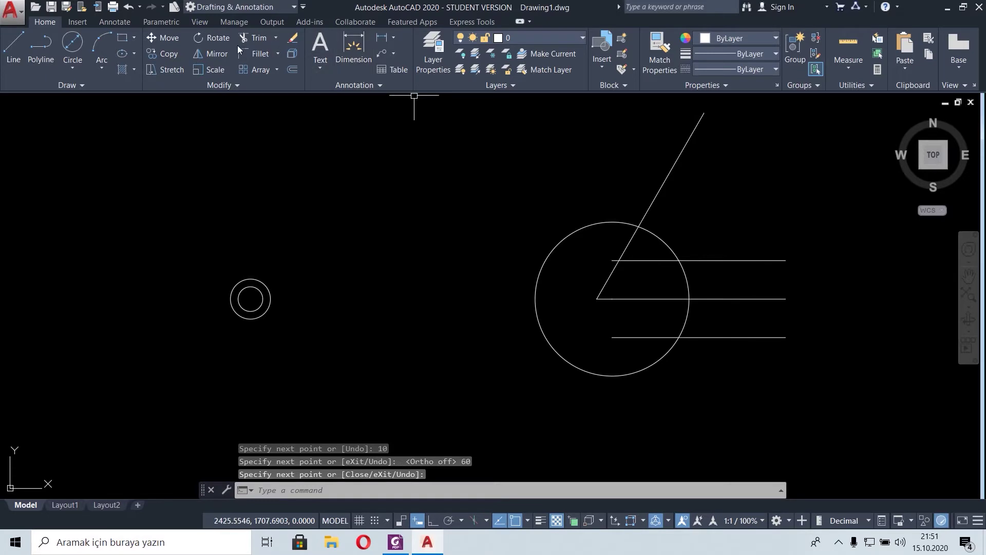
# Trim the slanted line and the top line back to the large circle.
pyautogui.click(252, 38)
pyautogui.rightClick(271, 90)
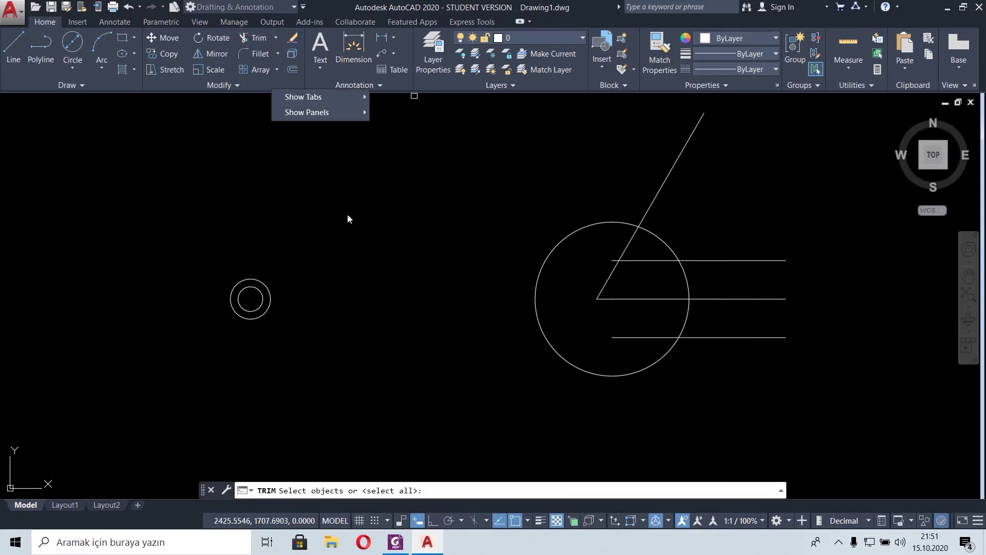
pyautogui.press('Return')
pyautogui.click(657, 193)
pyautogui.click(630, 239)
pyautogui.click(719, 260)
pyautogui.click(615, 260)
pyautogui.scroll(5, 611, 258)
pyautogui.scroll(-3, 628, 260)
pyautogui.scroll(-6, 637, 267)
pyautogui.scroll(6, 676, 310)
pyautogui.press('Escape')
# Mirror the slanted jaw line about the centre horizontal, keeping the original.
pyautogui.click(478, 191)
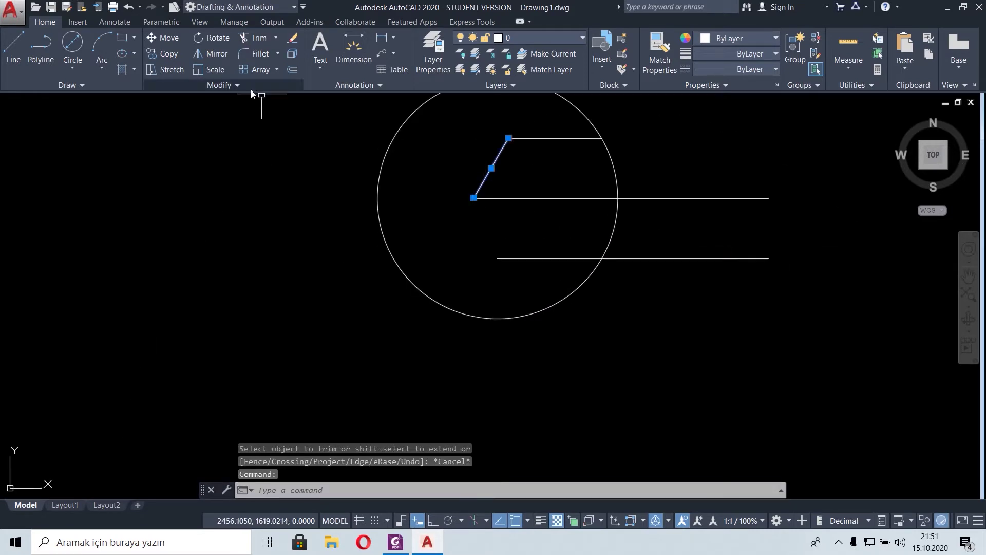
pyautogui.click(222, 54)
pyautogui.click(474, 198)
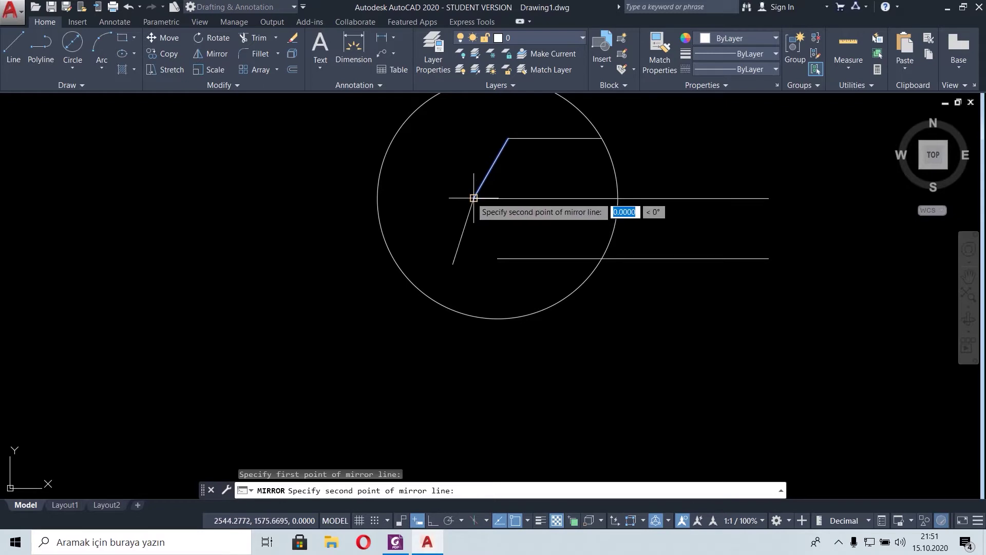
pyautogui.click(617, 198)
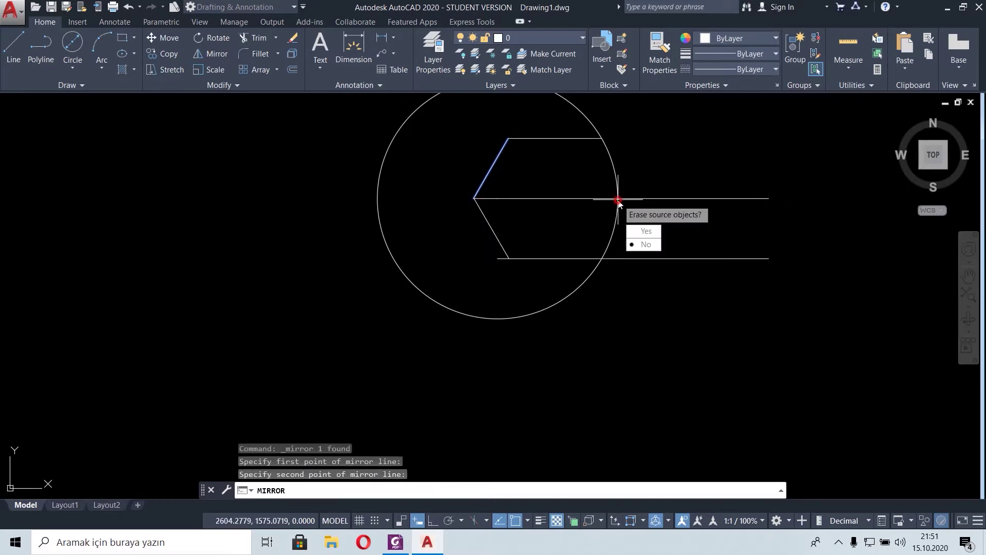
pyautogui.click(645, 245)
# Trim the bottom line and the circle's arc across the jaw opening.
pyautogui.click(255, 38)
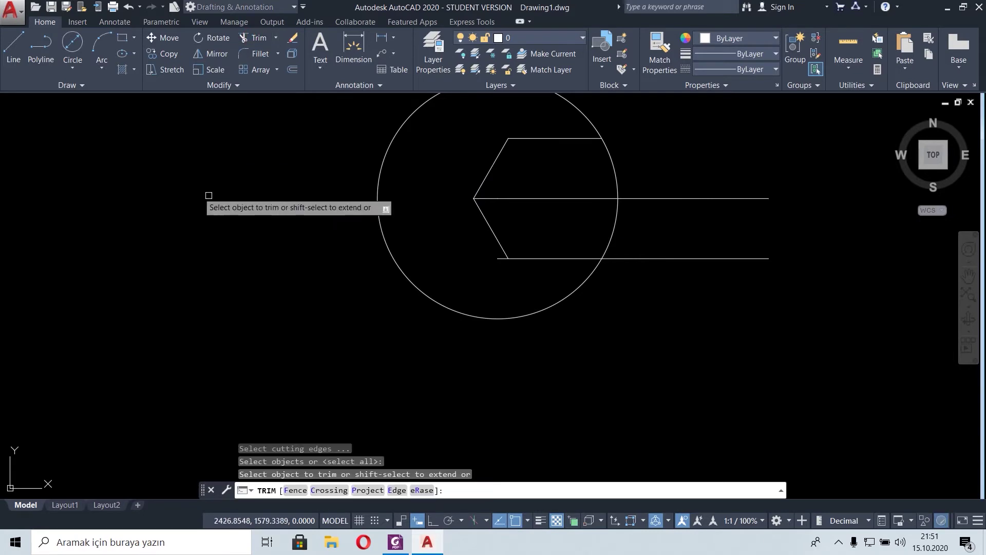
pyautogui.click(501, 258)
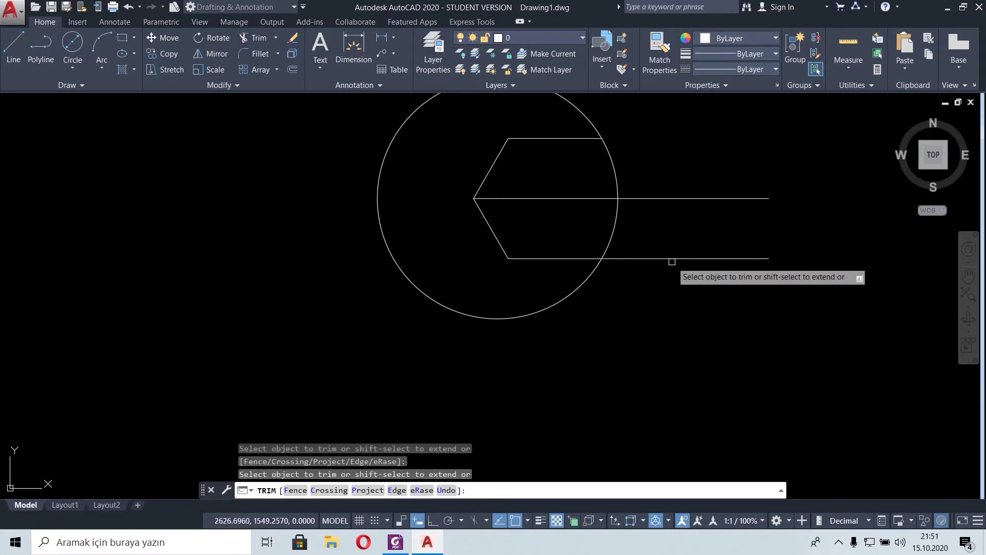
pyautogui.click(672, 261)
pyautogui.click(614, 225)
pyautogui.click(616, 168)
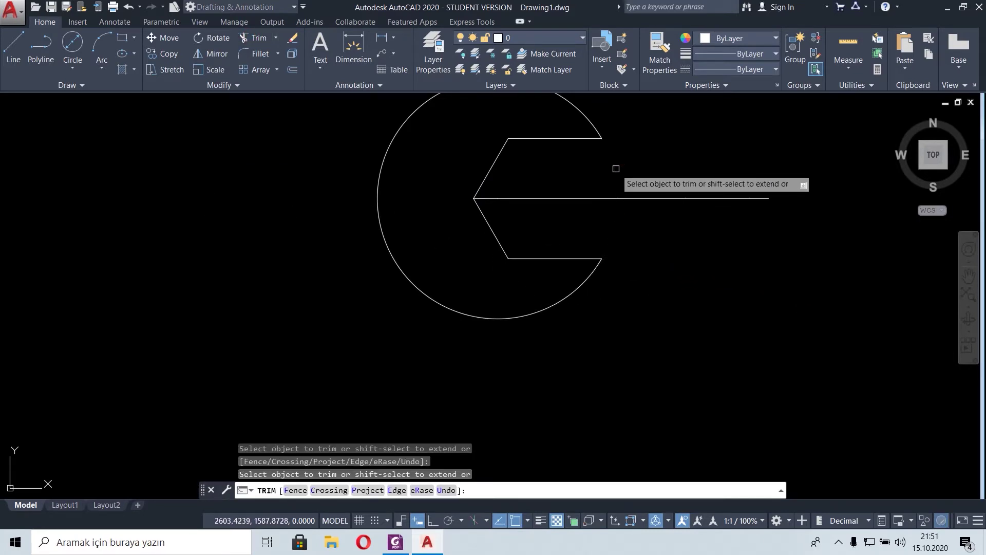
pyautogui.press('Escape')
# Erase the centre horizontal line and check the reference PDF again.
pyautogui.click(605, 198)
pyautogui.press('Delete')
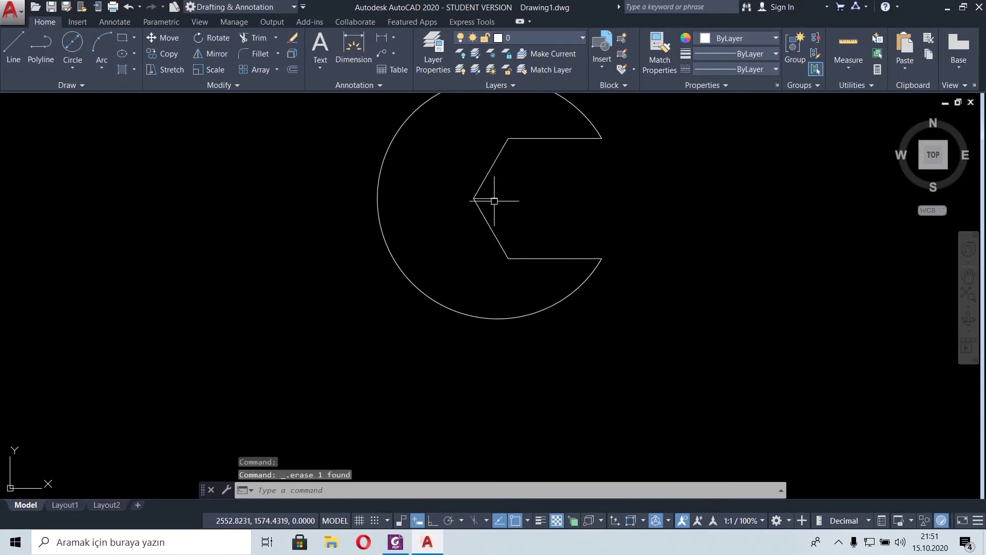
pyautogui.moveTo(504, 198)
pyautogui.mouseDown(button='middle')
pyautogui.moveTo(590, 194)
pyautogui.moveTo(680, 233)
pyautogui.mouseUp(button='middle')
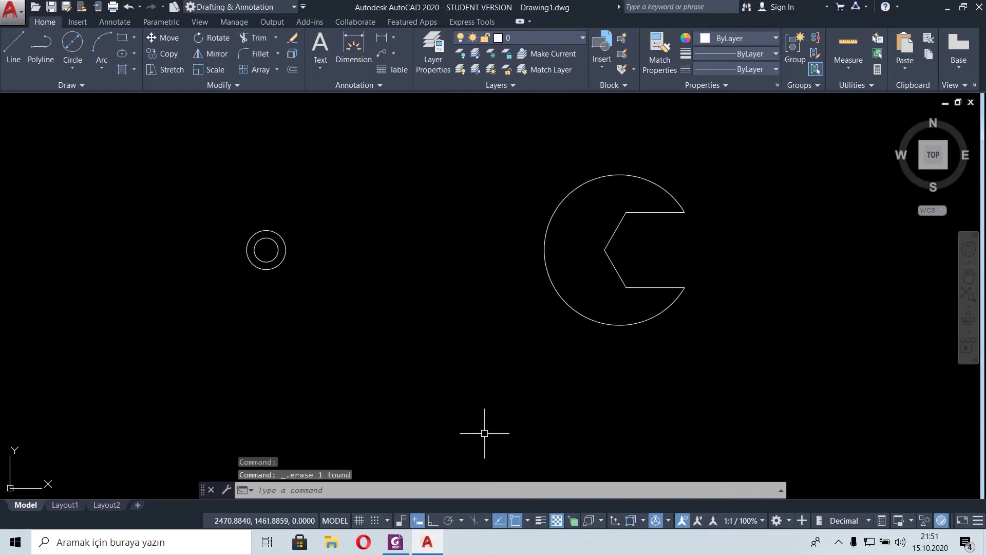
pyautogui.click(396, 542)
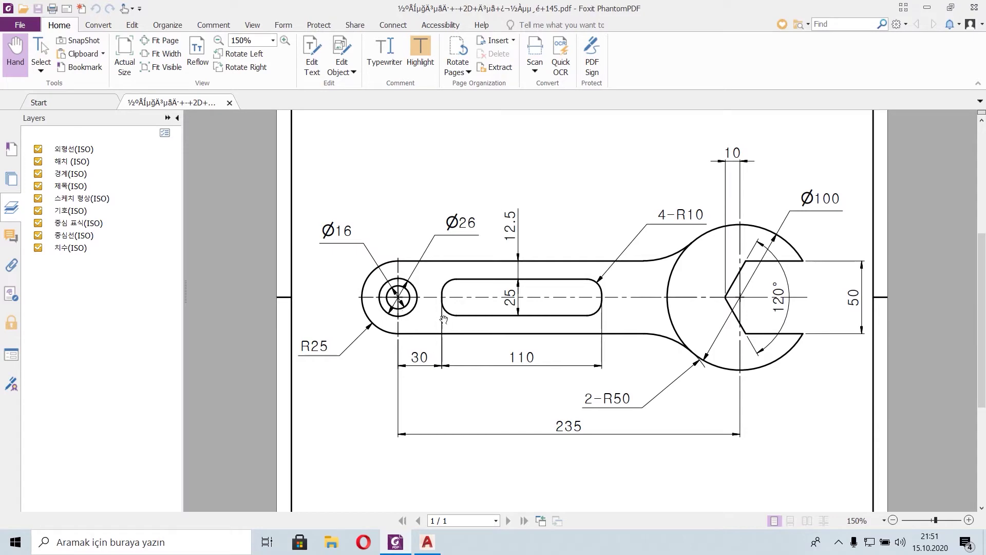
pyautogui.click(421, 542)
# Start the LINE command with the L alias and zoom in.
pyautogui.press('l')
pyautogui.press('Return')
pyautogui.scroll(2, 141, 220)
pyautogui.scroll(3, 308, 246)
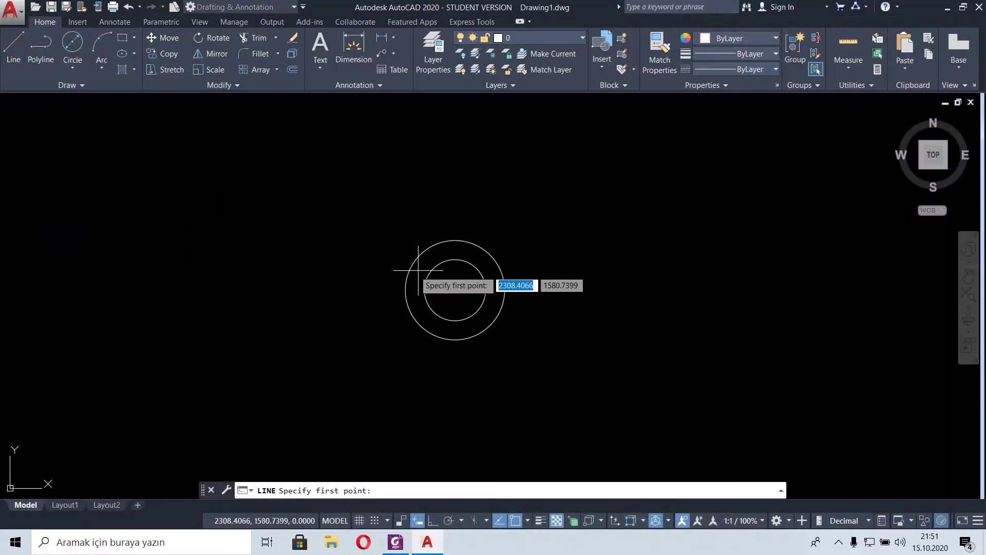
# Draw a vertical line up from the small circles' centre with Ortho on.
pyautogui.click(456, 289)
pyautogui.press('F8')
pyautogui.click(454, 149)
pyautogui.press('Escape')
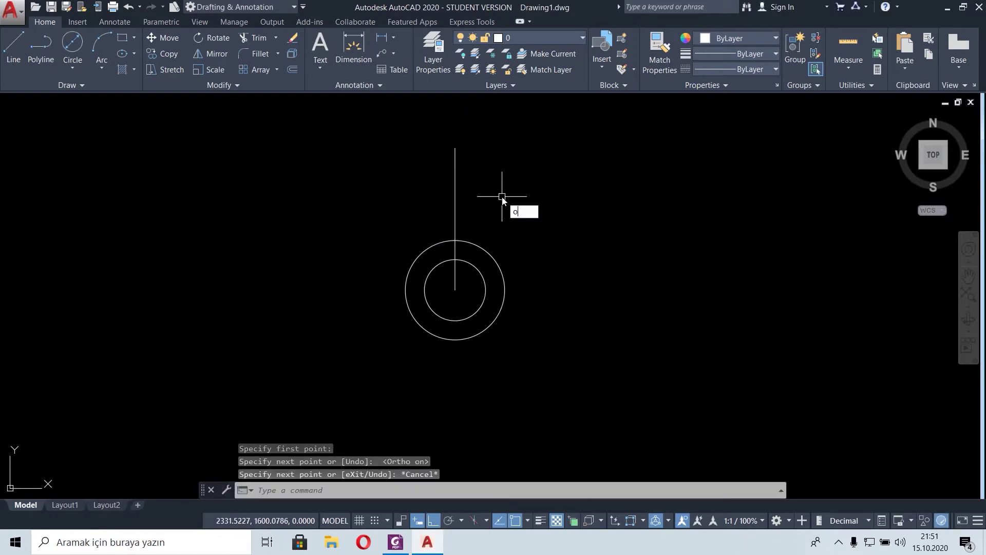
# Offset the vertical line 30 to the right, then that copy 110 further right.
pyautogui.press('Return')
pyautogui.press('Return')
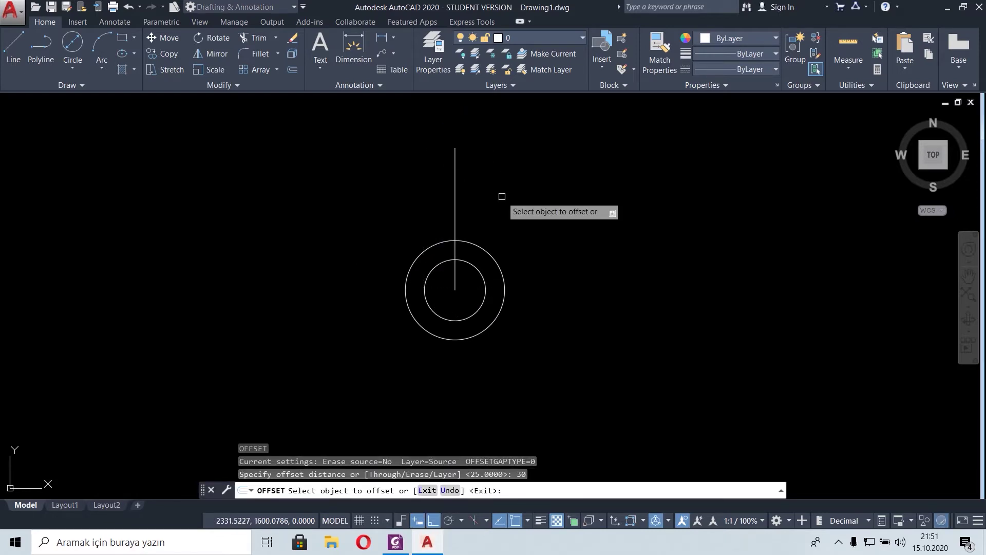
pyautogui.click(455, 225)
pyautogui.click(557, 224)
pyautogui.press('Escape')
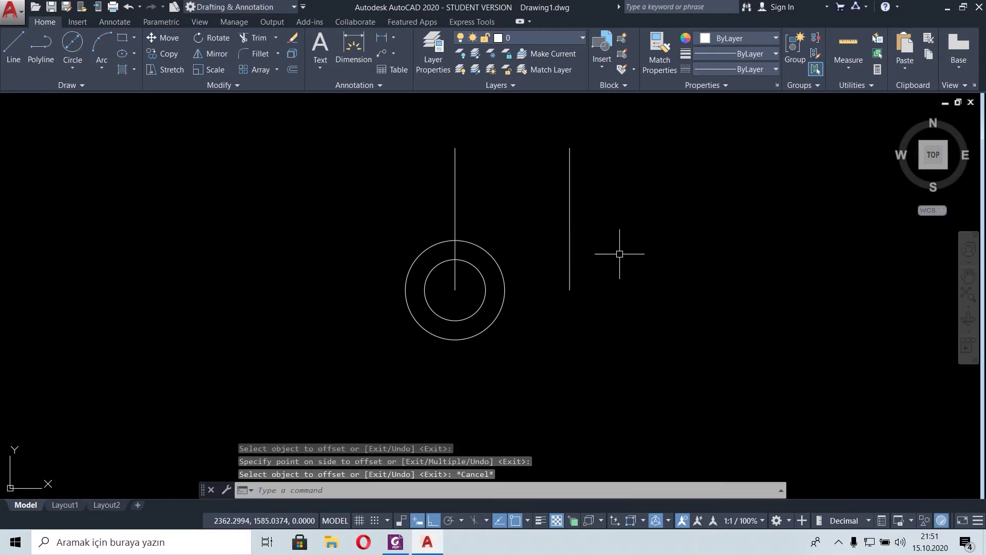
pyautogui.write('O')
pyautogui.press('Return')
pyautogui.write('110')
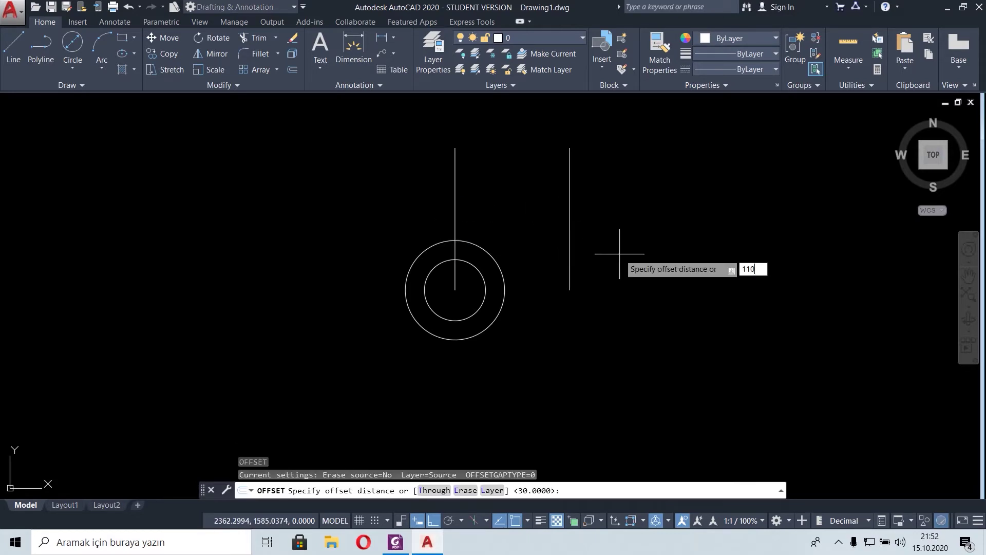
pyautogui.press('Return')
pyautogui.click(570, 270)
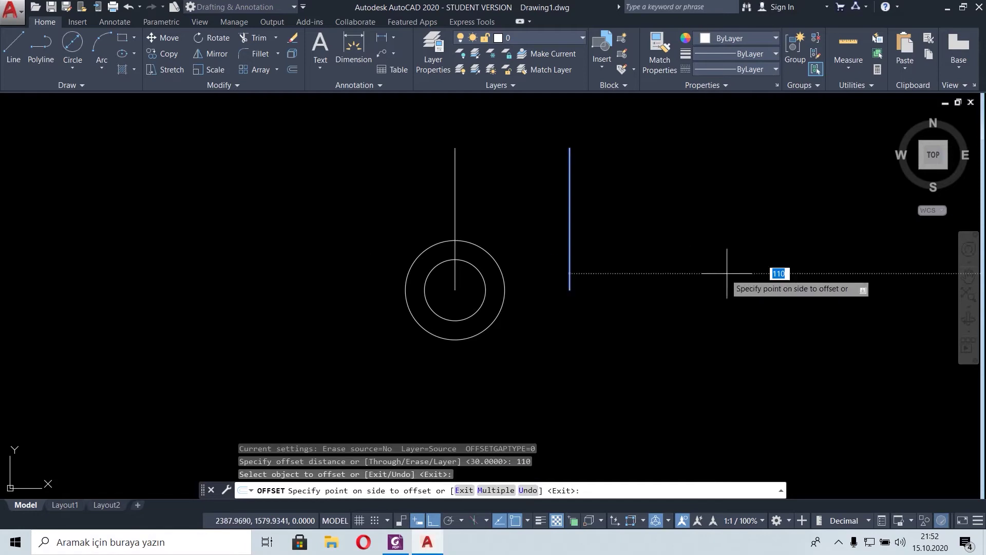
pyautogui.press('Escape')
# Bring the wrench head back into view and switch to the PDF reference.
pyautogui.scroll(-5, 727, 273)
pyautogui.moveTo(721, 271); pyautogui.dragTo(567, 304, button='middle')
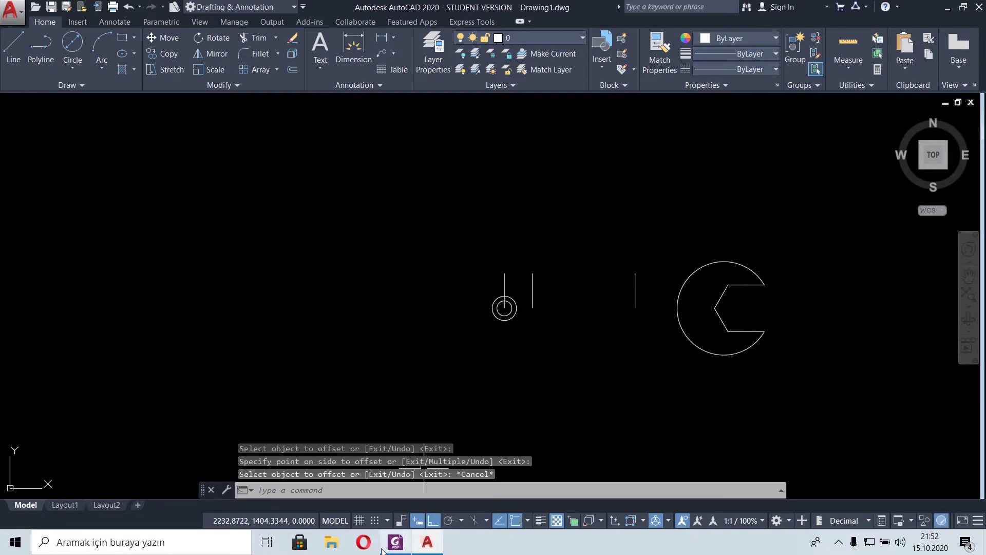
pyautogui.click(382, 548)
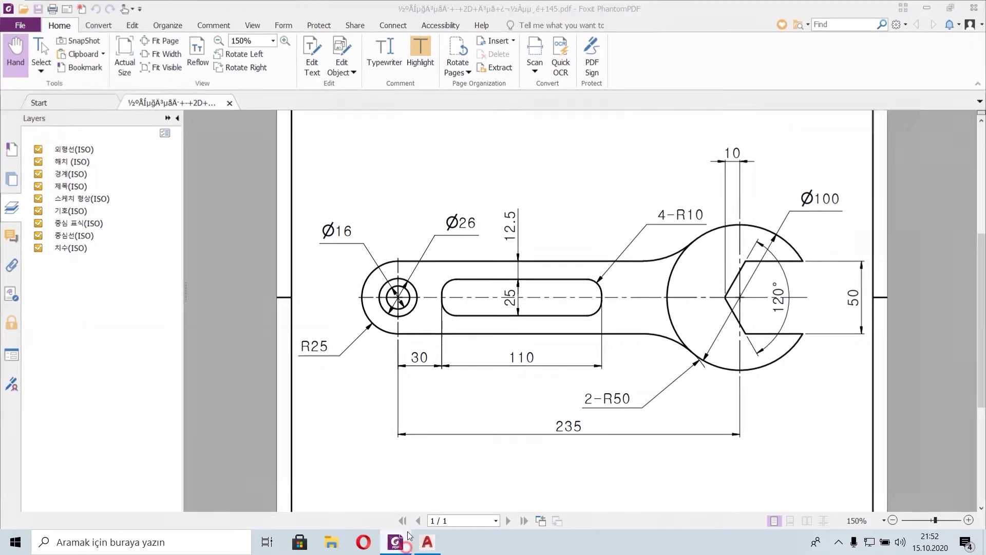
# Draw a horizontal centre line from the small circles' centre to the jaw's V point.
pyautogui.click(427, 542)
pyautogui.scroll(5, 480, 360)
pyautogui.scroll(-4, 452, 265)
pyautogui.moveTo(515, 296); pyautogui.dragTo(365, 370, button='middle')
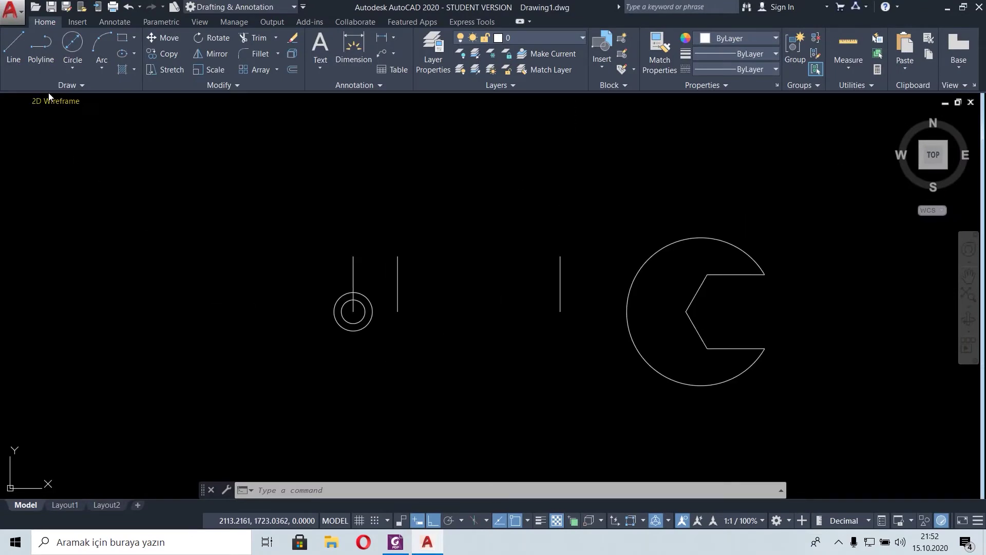
pyautogui.click(13, 49)
pyautogui.click(353, 311)
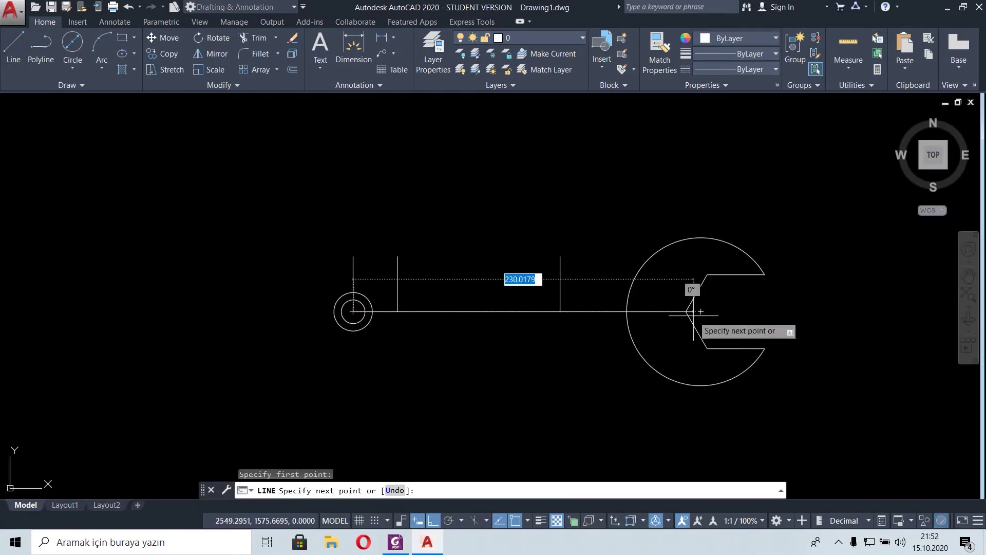
pyautogui.click(701, 311)
pyautogui.rightClick(514, 378)
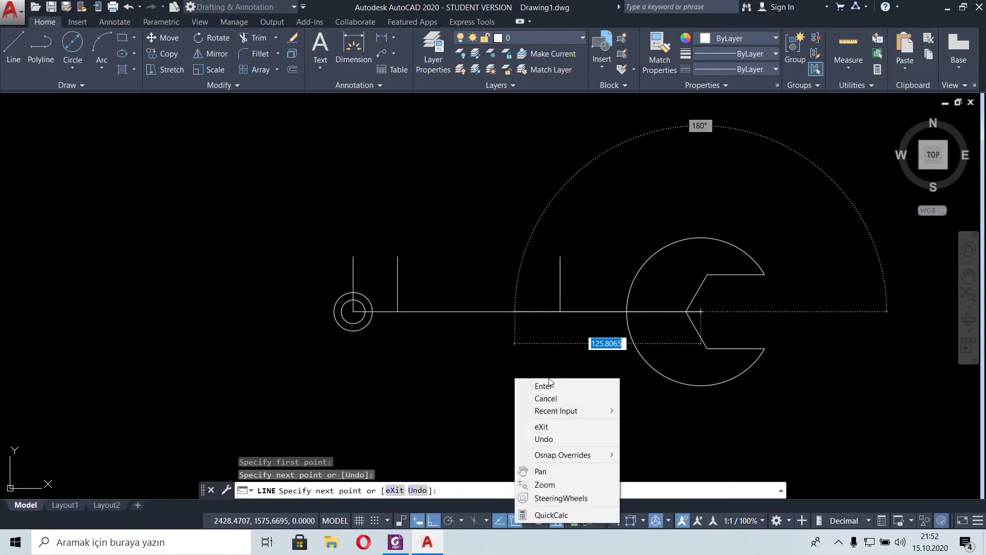
pyautogui.click(526, 383)
# Offset the centre line 12.5 above and 12.5 below.
pyautogui.press('Return')
pyautogui.write('1')
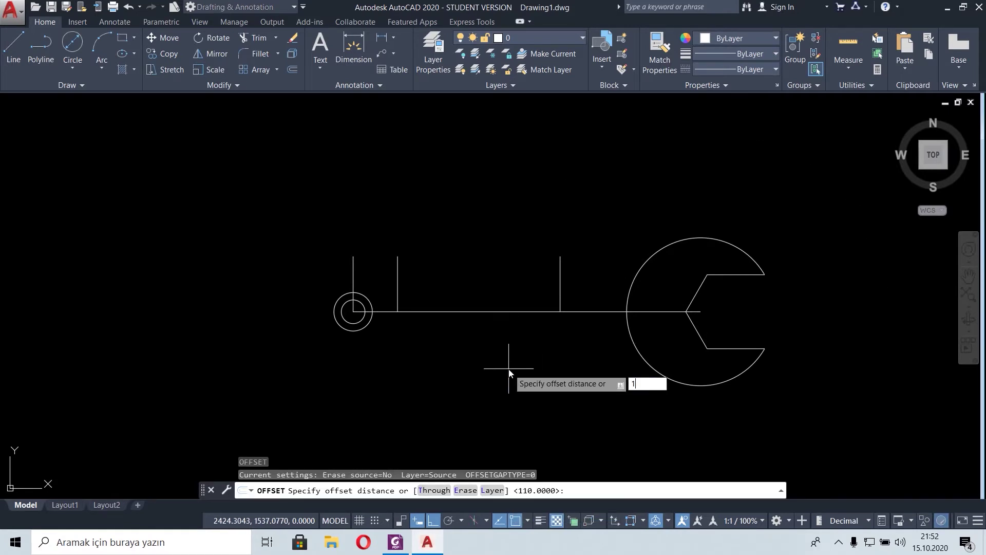
pyautogui.write('2.5')
pyautogui.press('Return')
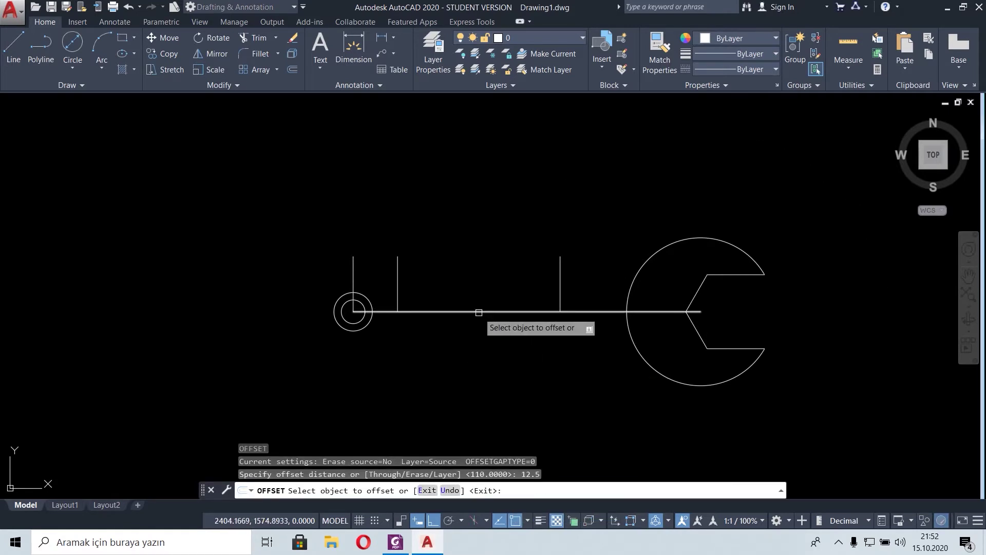
pyautogui.click(480, 311)
pyautogui.click(482, 301)
pyautogui.click(481, 310)
pyautogui.click(473, 339)
pyautogui.press('Escape')
# Offset the centre line 25 above and 25 below.
pyautogui.press('Return')
pyautogui.write('25')
pyautogui.press('Return')
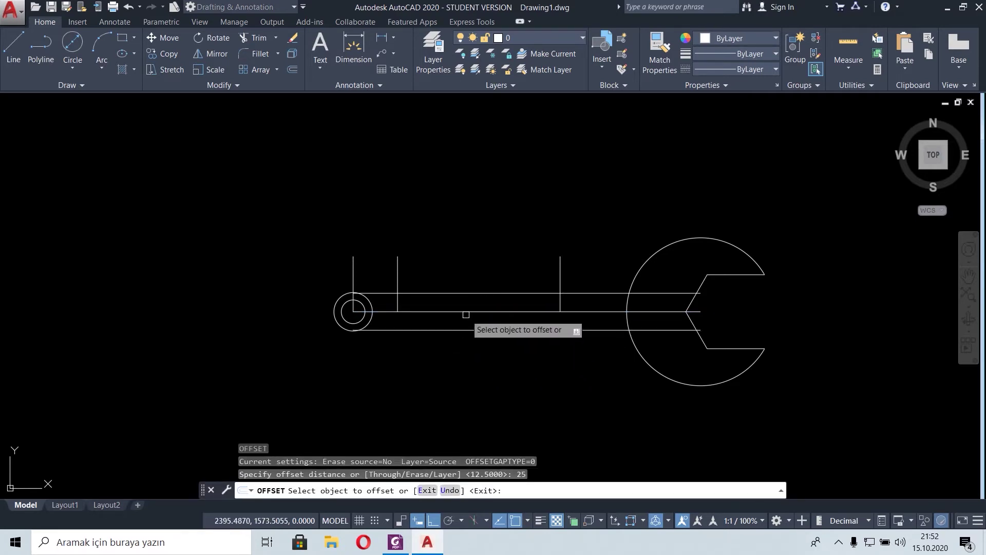
pyautogui.click(475, 311)
pyautogui.click(473, 271)
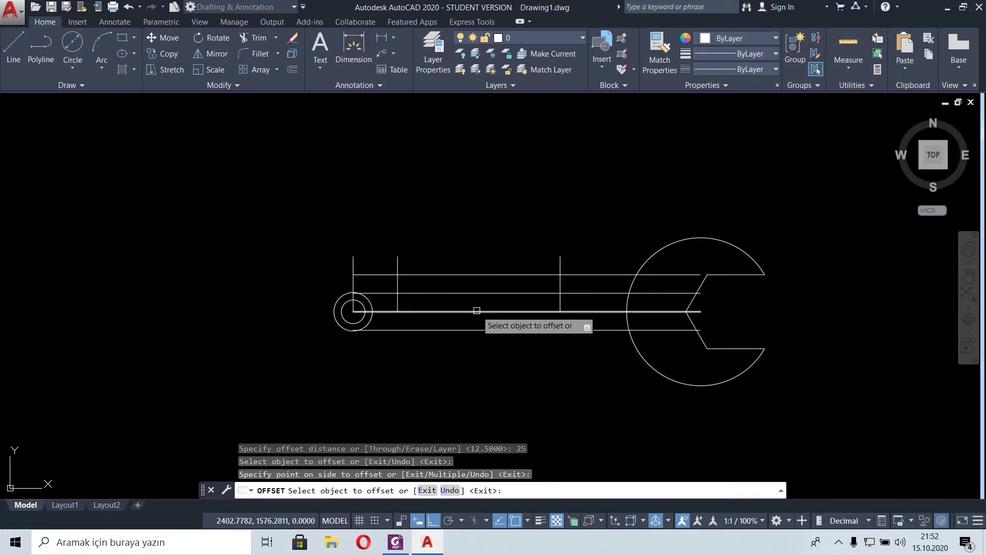
pyautogui.click(477, 311)
pyautogui.click(471, 375)
pyautogui.press('Escape')
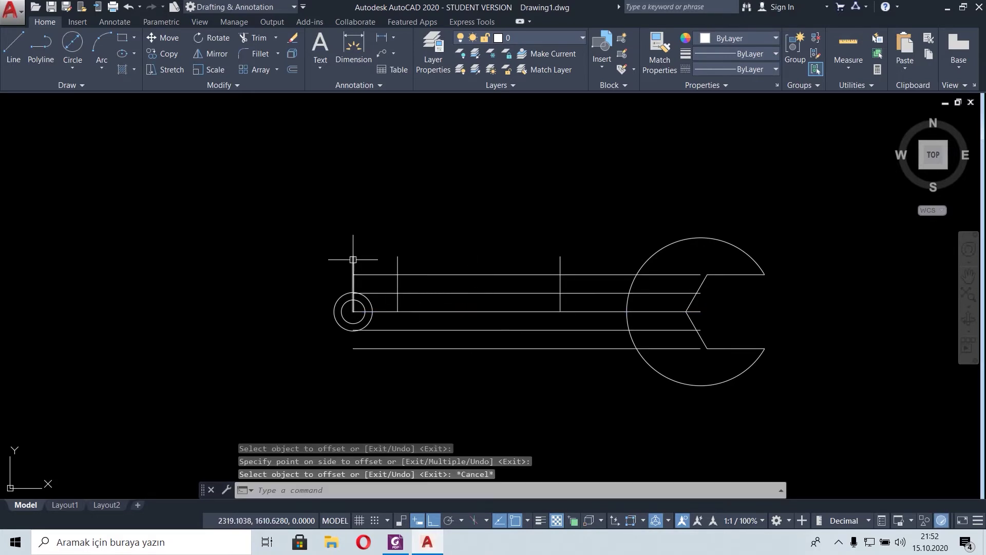
# Erase the vertical line at the small circles and bring up the reference PDF.
pyautogui.click(353, 259)
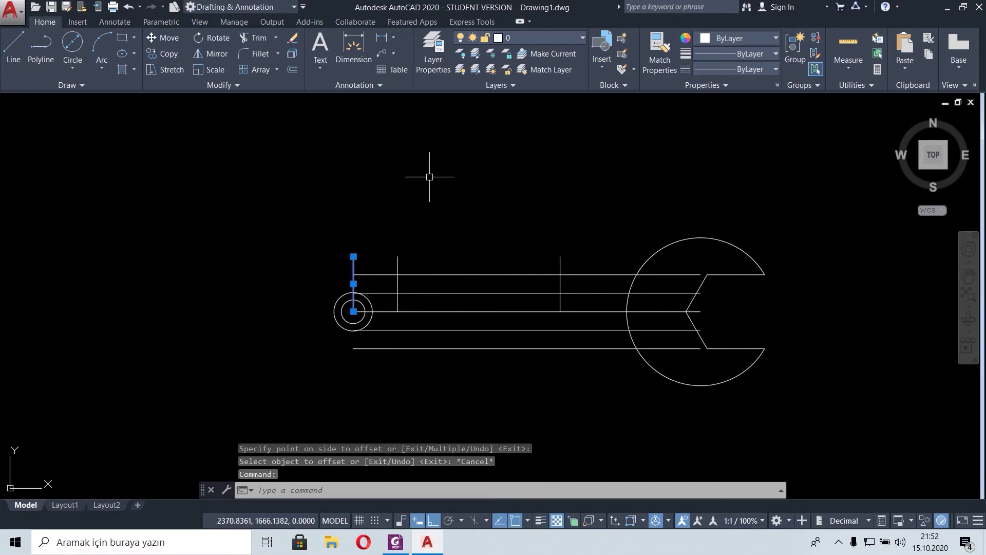
pyautogui.press('Delete')
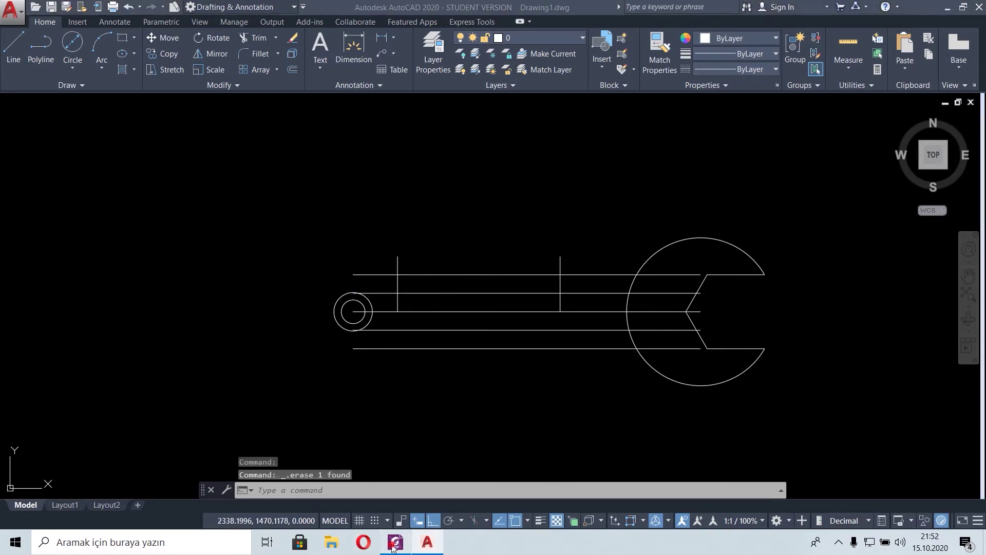
pyautogui.click(395, 542)
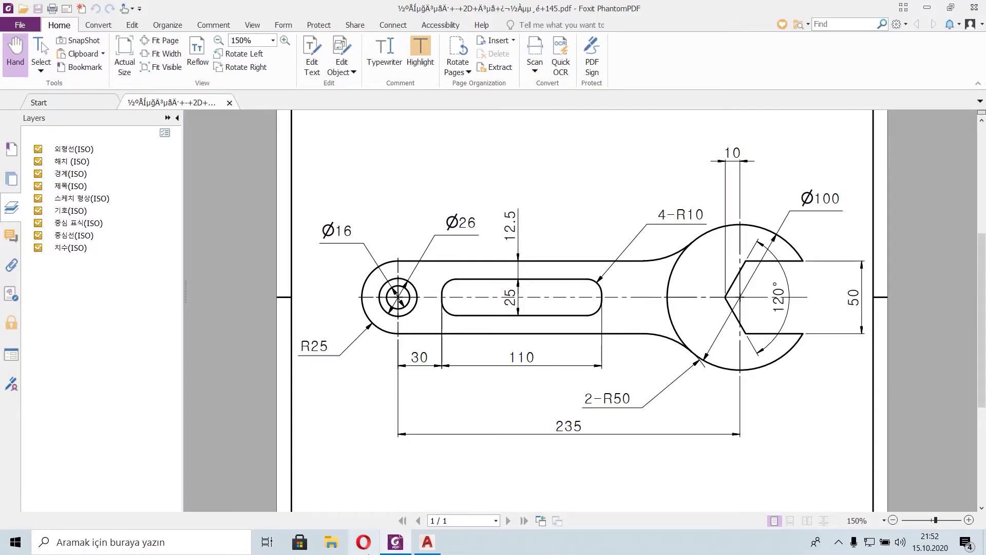
# Draw a radius-25 circle centred on the small circles, then recheck the reference PDF.
pyautogui.click(426, 541)
pyautogui.click(73, 71)
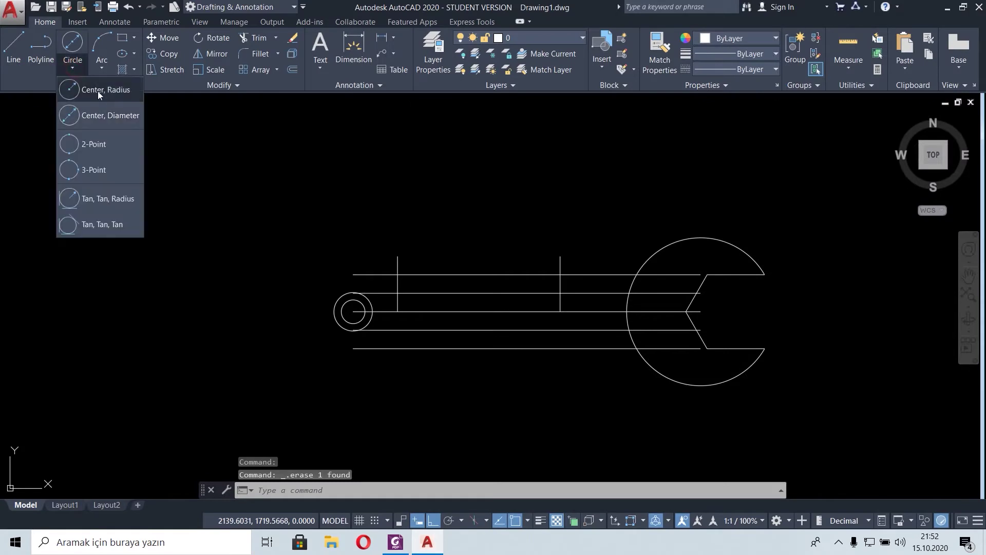
pyautogui.click(97, 91)
pyautogui.click(353, 311)
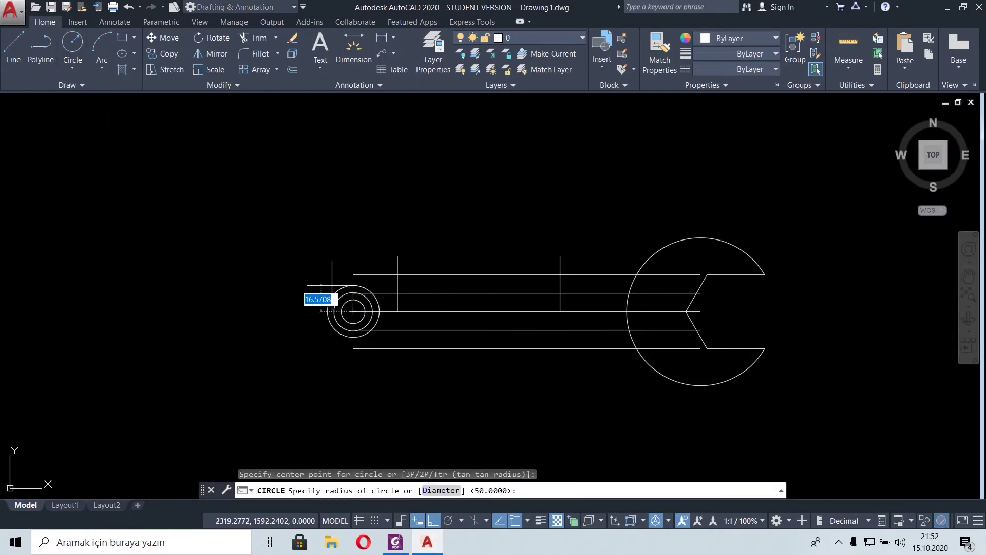
pyautogui.write('25')
pyautogui.press('Return')
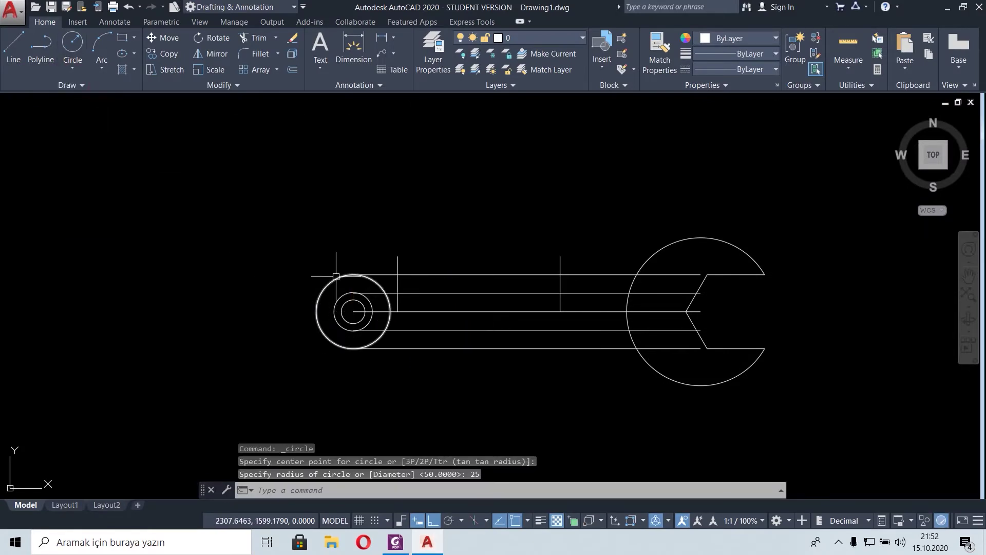
pyautogui.click(391, 545)
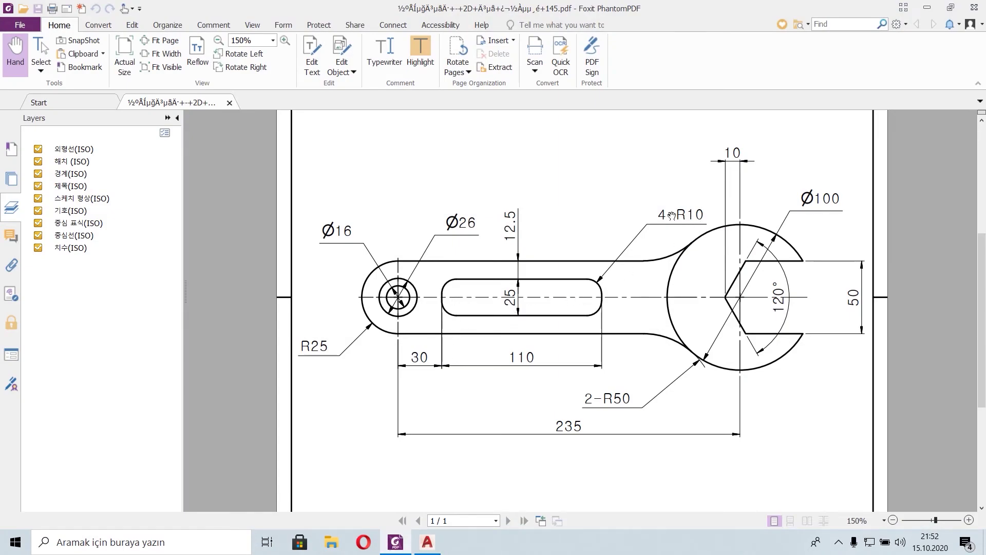
pyautogui.click(427, 542)
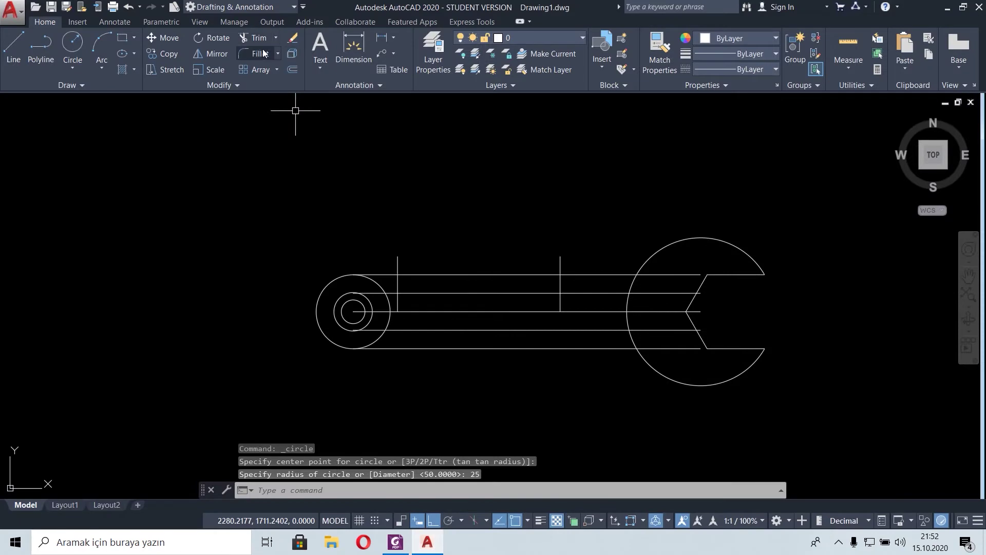
pyautogui.click(259, 53)
pyautogui.write('R')
pyautogui.press('Return')
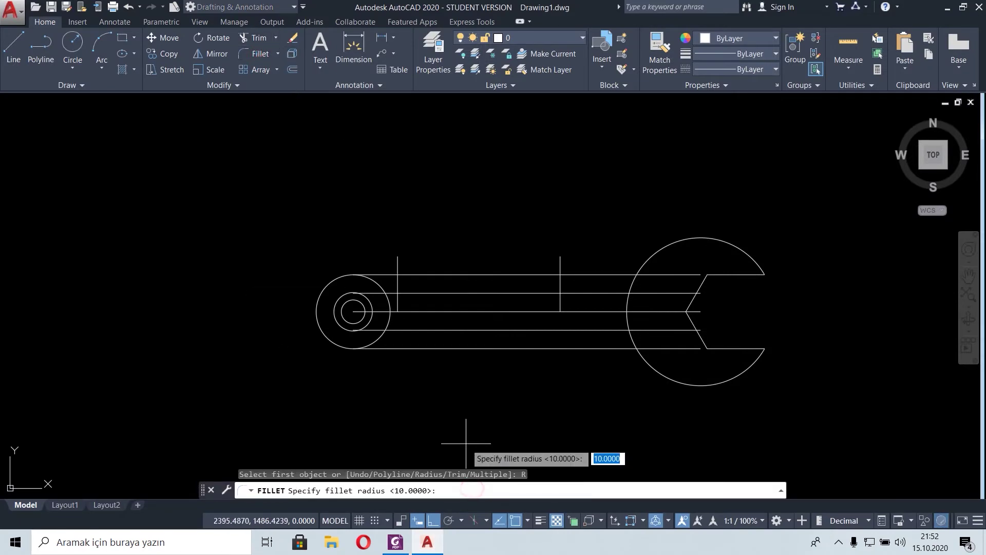
pyautogui.write('10')
pyautogui.press('Return')
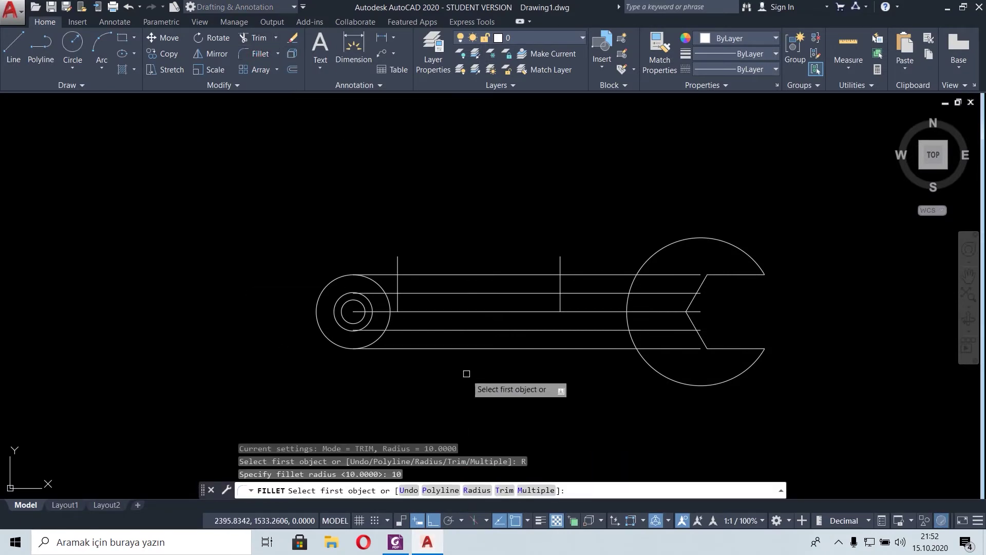
pyautogui.scroll(4, 555, 321)
pyautogui.click(568, 282)
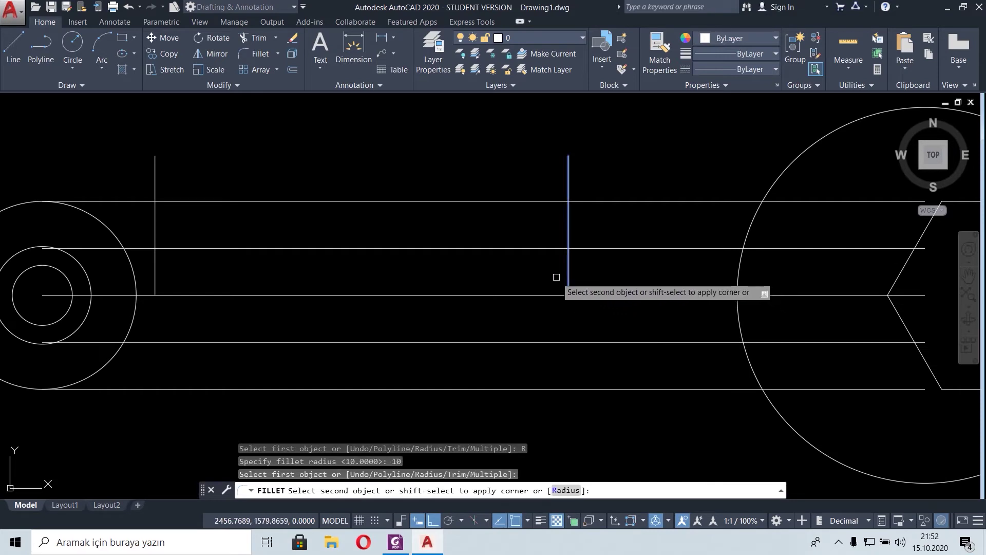
pyautogui.click(533, 249)
pyautogui.press('Return')
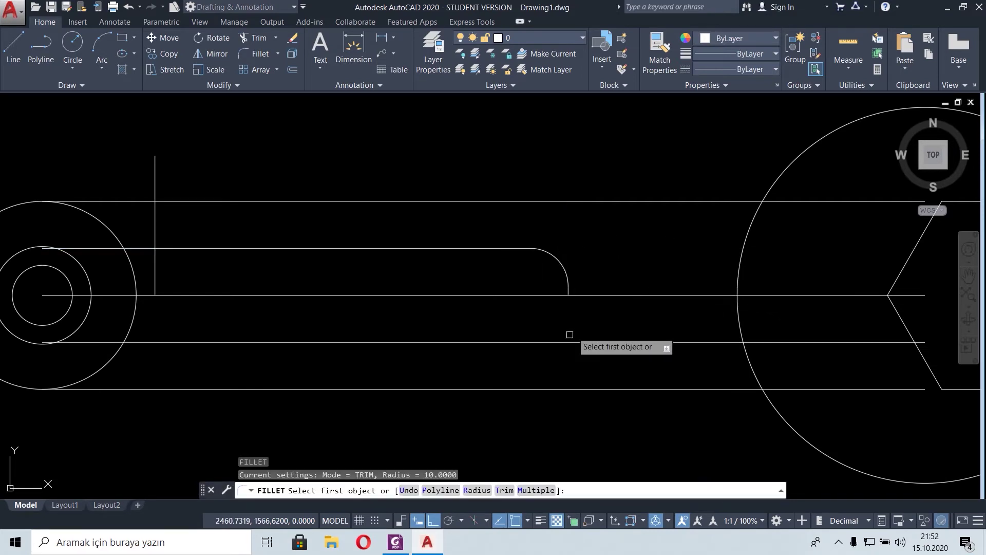
pyautogui.click(524, 342)
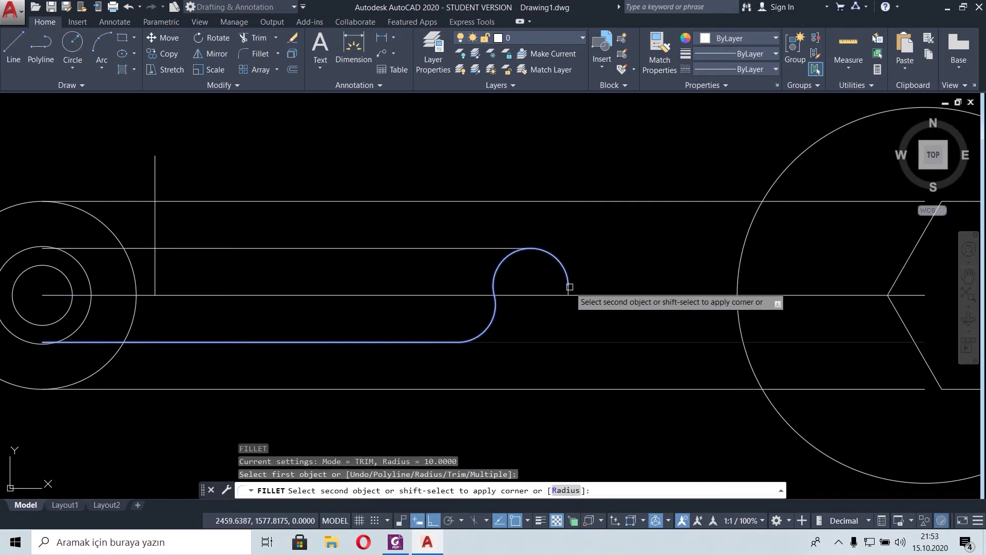
pyautogui.press('Escape')
pyautogui.click(567, 294)
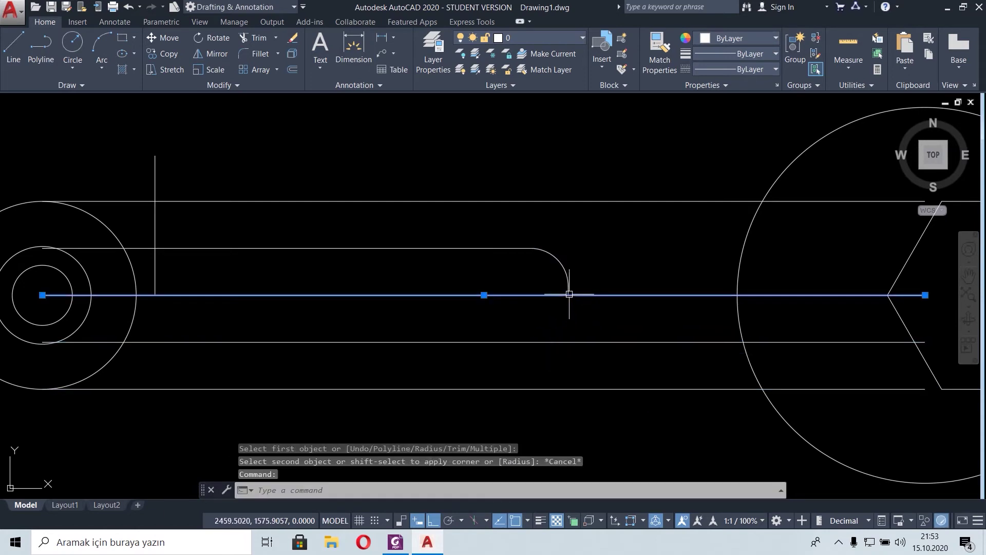
pyautogui.press('Escape')
pyautogui.click(567, 286)
pyautogui.press('Escape')
pyautogui.hotkey('ctrl', 'z')
pyautogui.hotkey('ctrl', 'z')
pyautogui.click(562, 298)
# Grip-stretch the right and left vertical slot lines downward.
pyautogui.click(560, 322)
pyautogui.rightClick(469, 384)
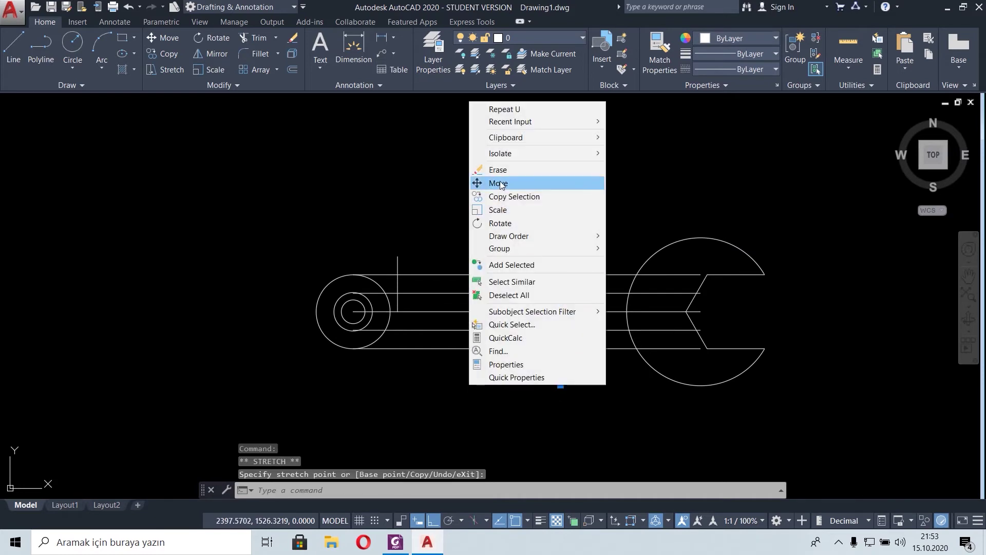
pyautogui.click(398, 297)
pyautogui.click(398, 311)
pyautogui.press('Escape')
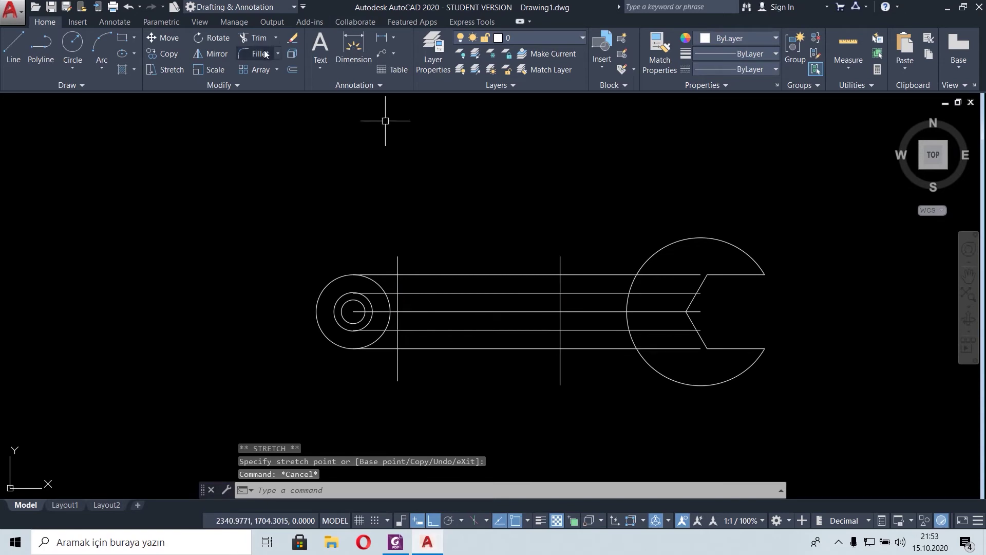
# Fillet the slot's right-side corners with radius 10.
pyautogui.click(265, 54)
pyautogui.click(477, 489)
pyautogui.write('R')
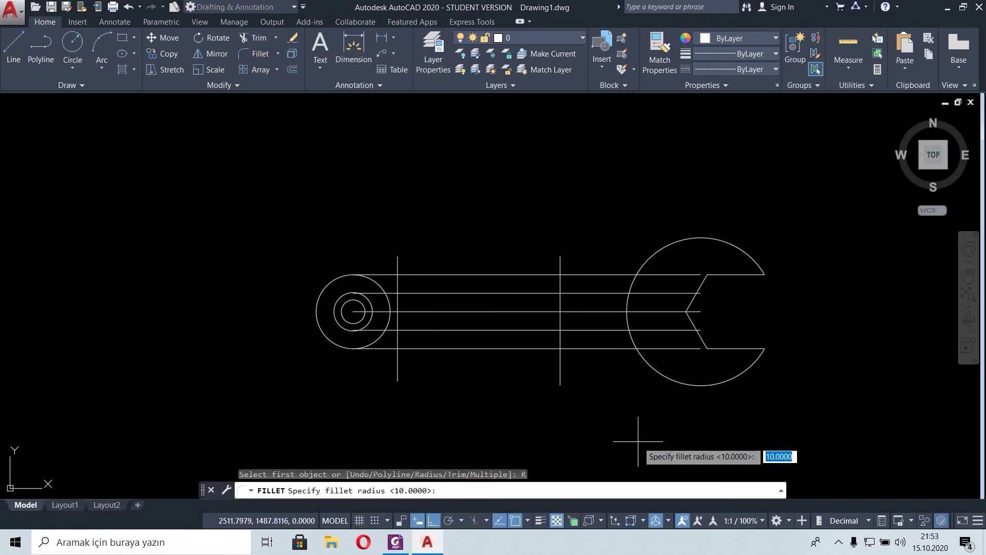
pyautogui.press('Return')
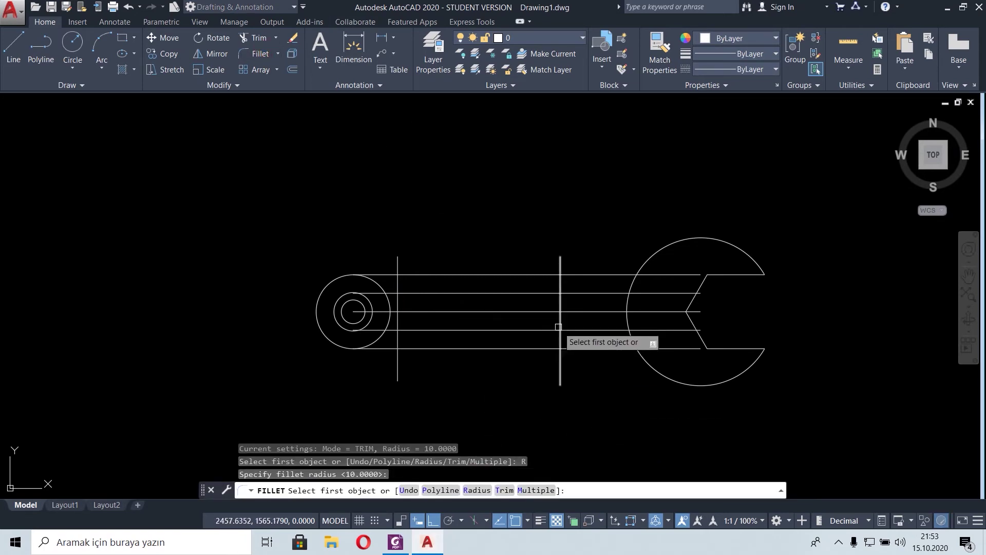
pyautogui.click(559, 324)
pyautogui.scroll(2, 549, 308)
pyautogui.press('Return')
pyautogui.scroll(2, 552, 282)
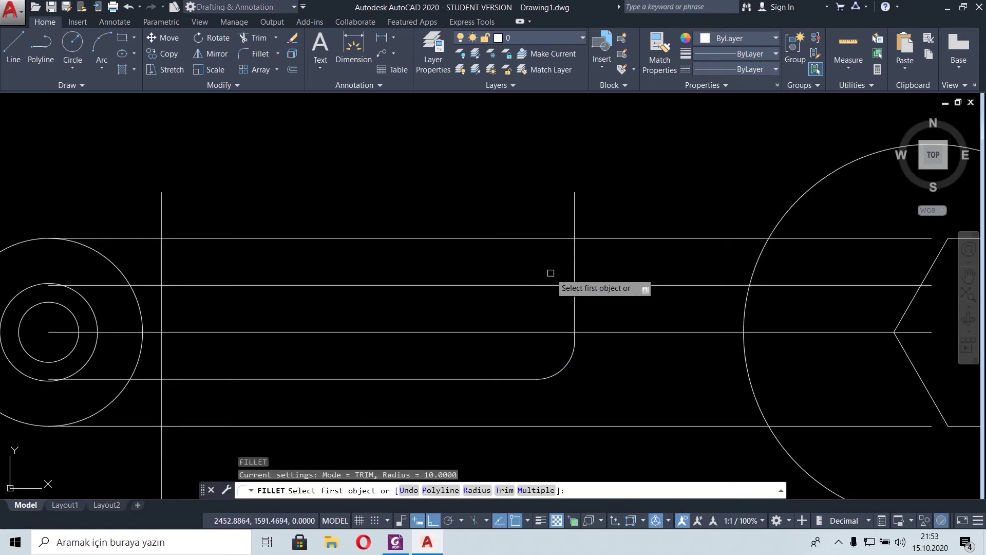
pyautogui.click(574, 283)
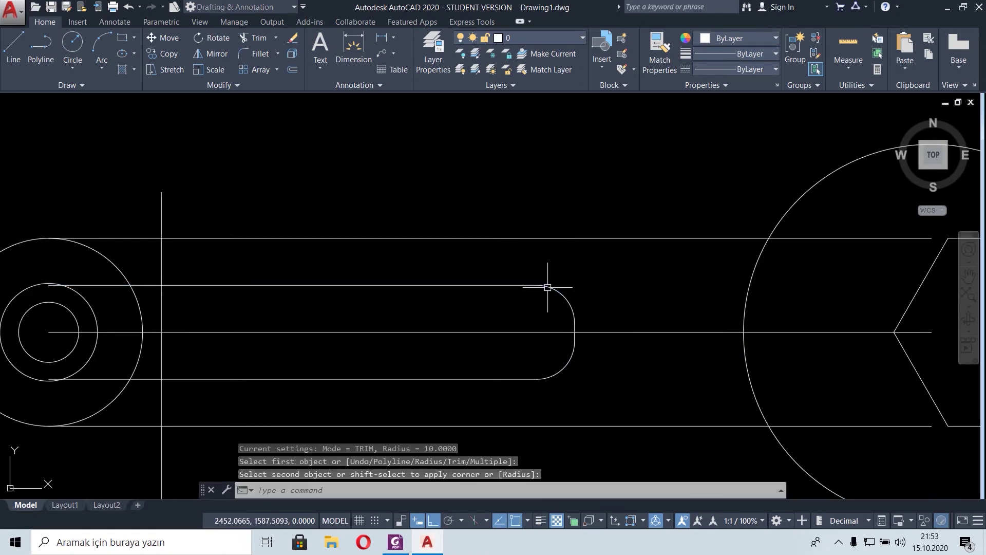
# Fillet the slot's upper-left and lower-left corners with radius 10.
pyautogui.press('Return')
pyautogui.click(206, 286)
pyautogui.click(163, 313)
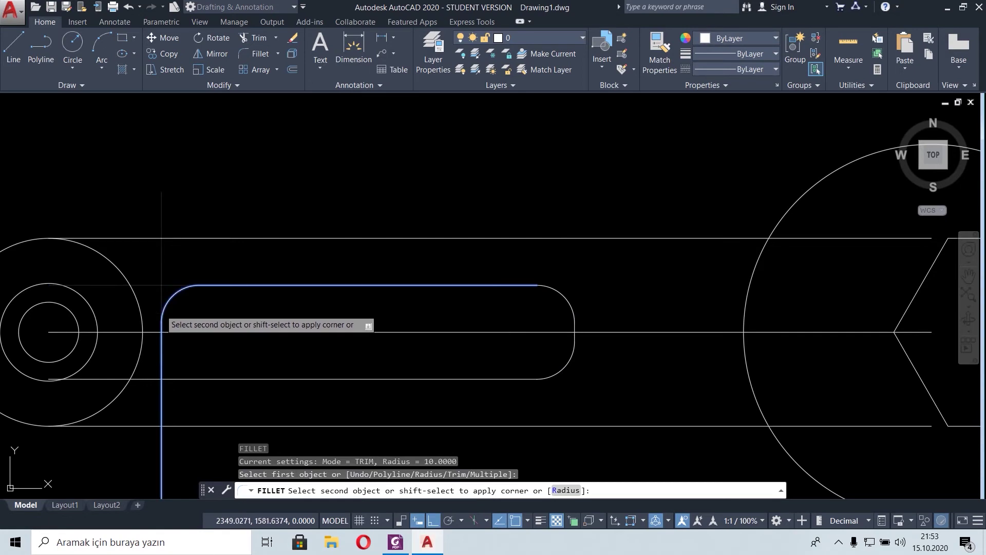
pyautogui.press('Return')
pyautogui.click(163, 349)
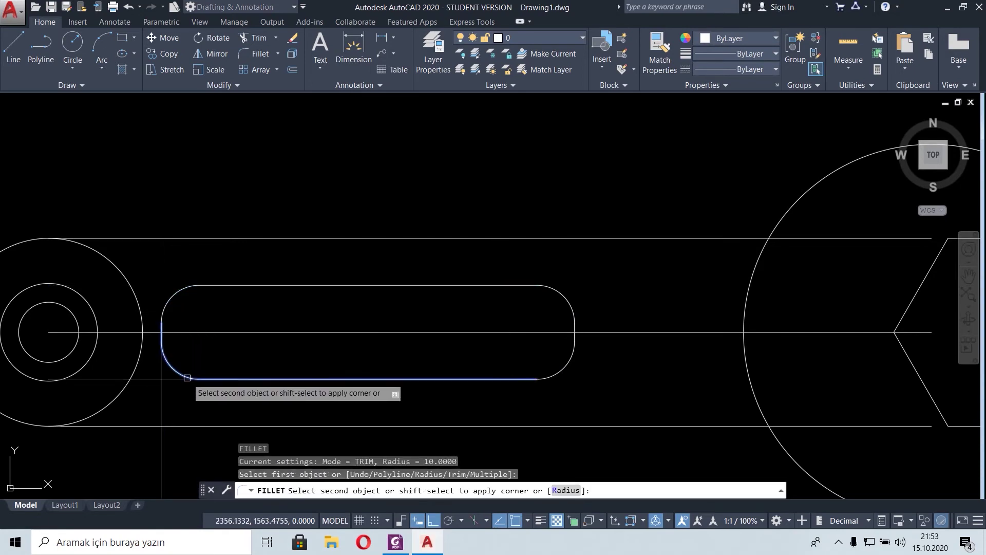
pyautogui.click(188, 379)
pyautogui.scroll(-4, 331, 370)
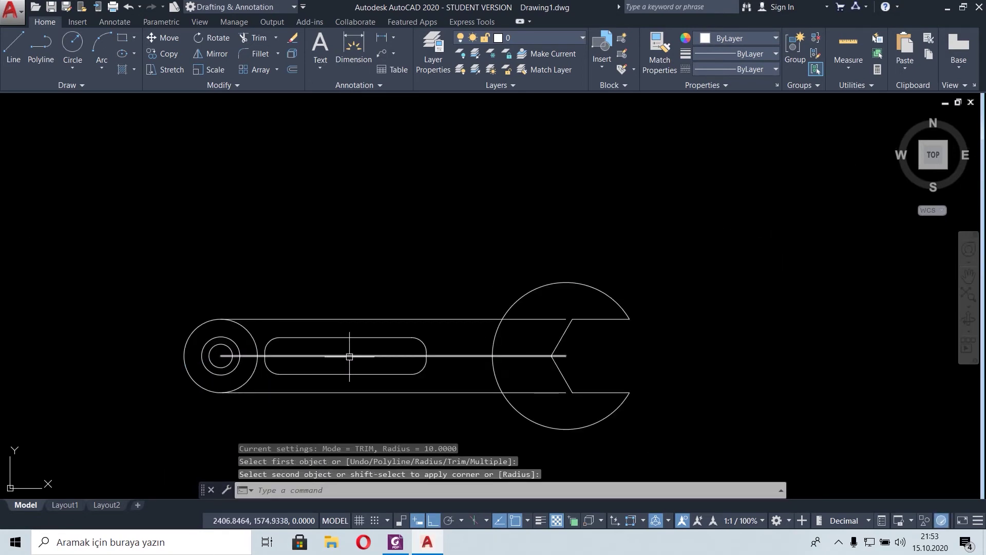
# Erase the horizontal centerline and recenter the view on the wrench.
pyautogui.click(349, 356)
pyautogui.press('Delete')
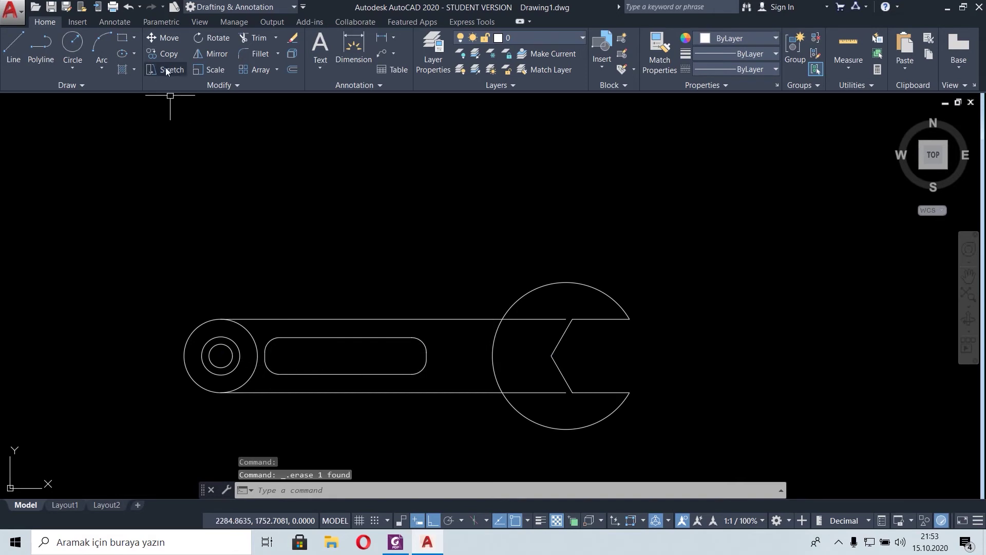
pyautogui.click(250, 41)
pyautogui.press('Escape')
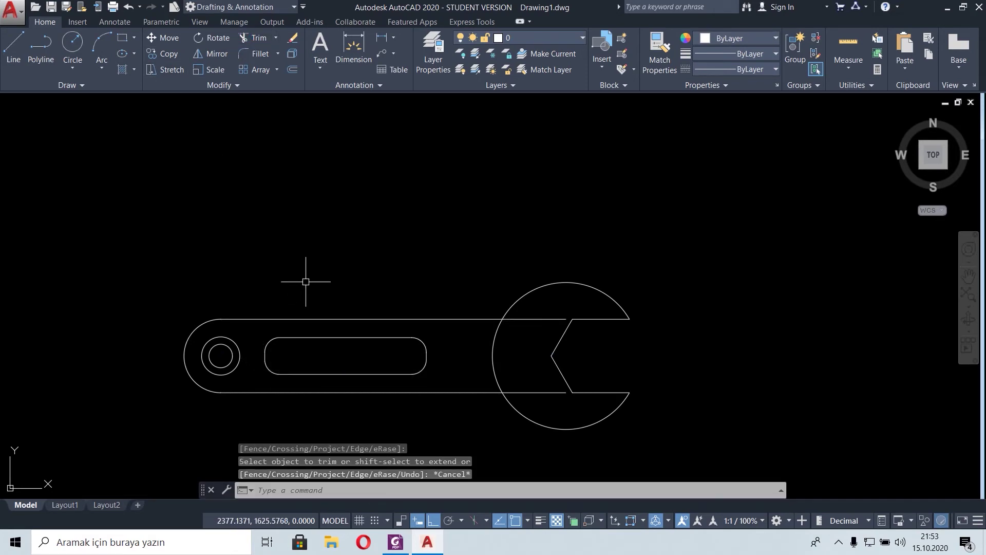
pyautogui.moveTo(303, 282); pyautogui.dragTo(459, 229, button='middle')
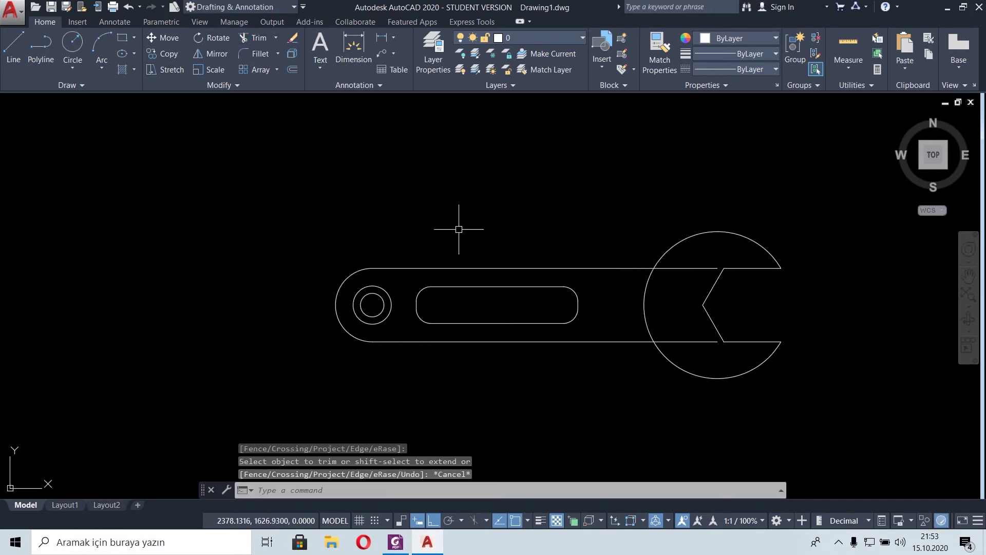
# Trim the upper and lower handle edge lines inside the head circle.
pyautogui.click(271, 37)
pyautogui.press('Return')
pyautogui.click(671, 268)
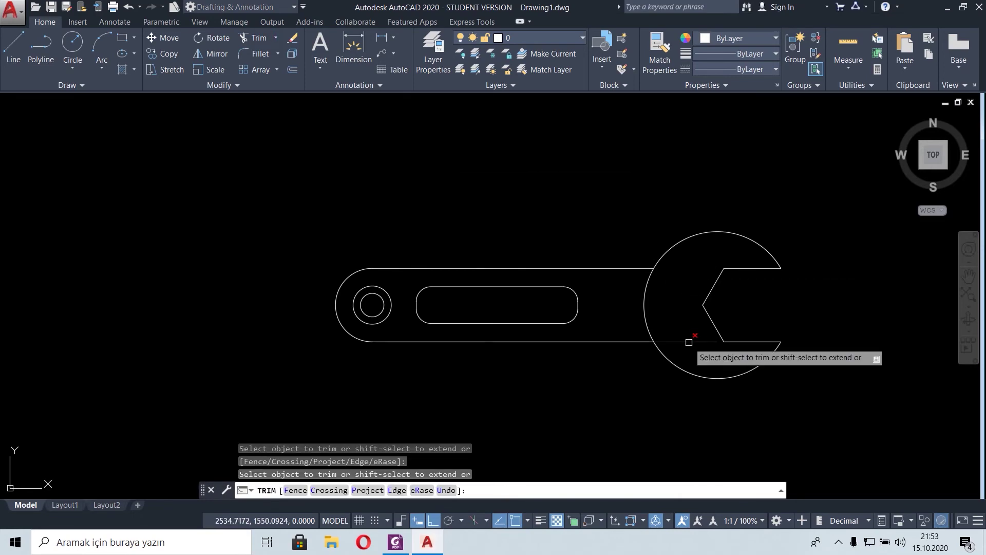
pyautogui.click(688, 342)
pyautogui.press('Escape')
# Compare the drawing against the PDF reference and return to AutoCAD.
pyautogui.click(394, 542)
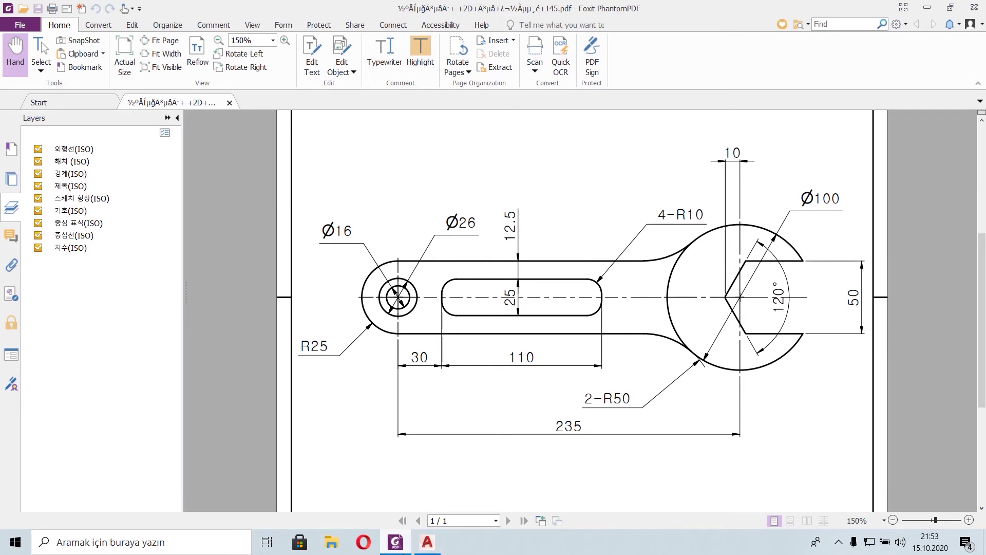
pyautogui.hotkey('alt', 'Tab')
pyautogui.click(260, 57)
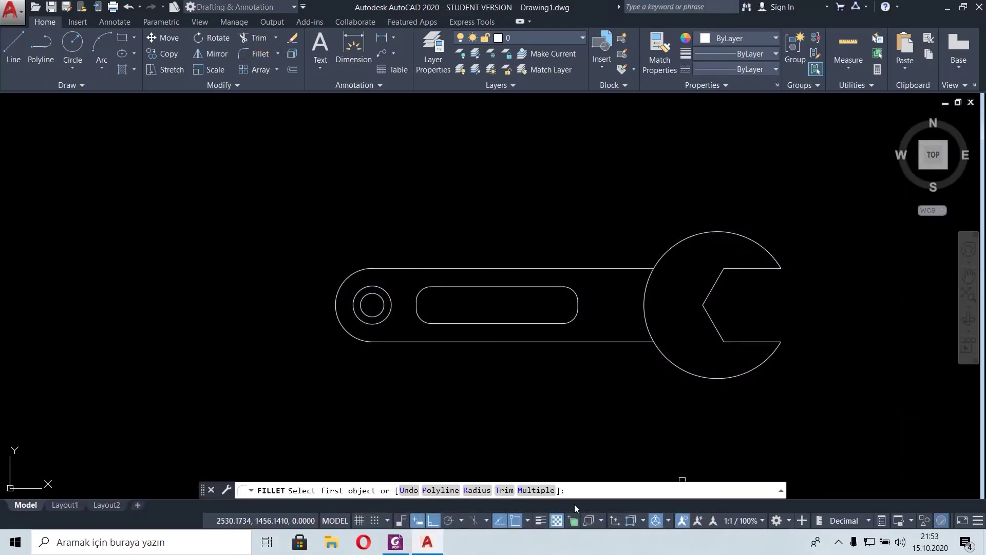
# Attempt a radius-50 fillet on the handle's lower edge, then cancel it.
pyautogui.click(477, 490)
pyautogui.write('50')
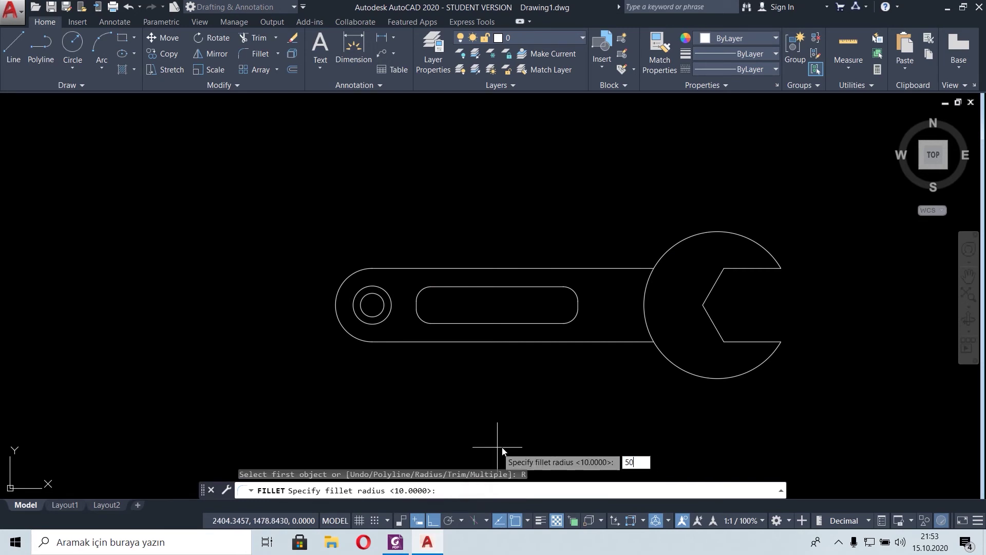
pyautogui.press('Return')
pyautogui.click(601, 341)
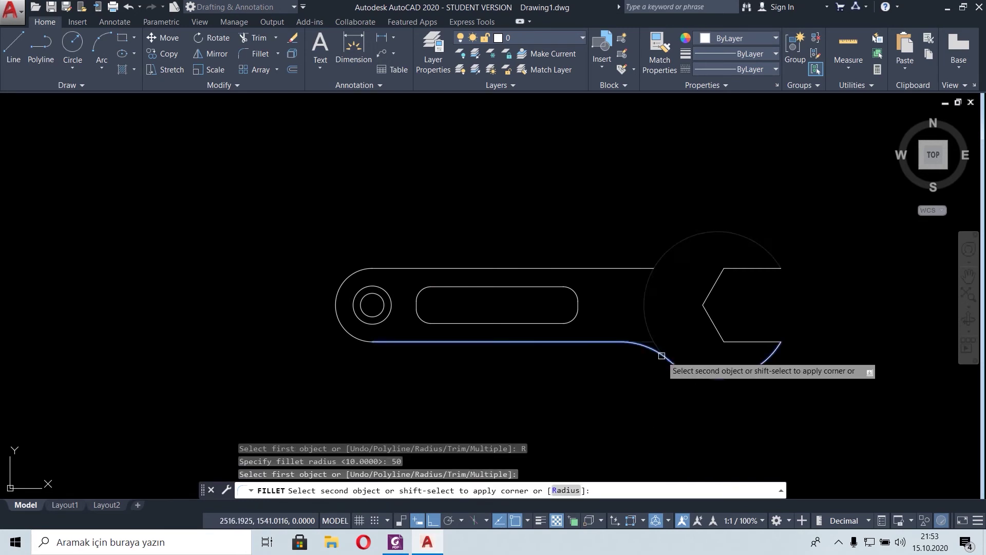
pyautogui.press('Escape')
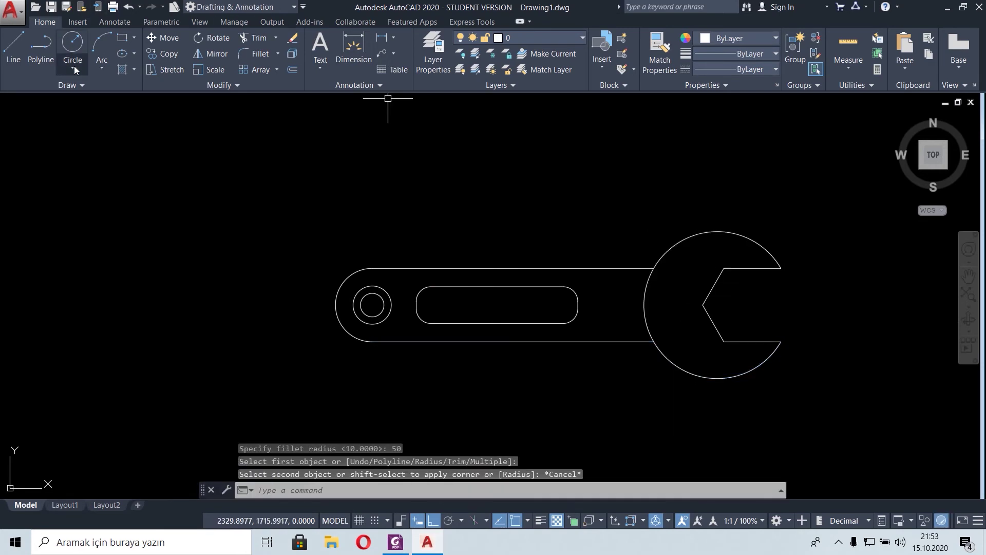
# Draw a radius-50 circle tangent to the handle's lower edge and the head circle.
pyautogui.click(72, 68)
pyautogui.click(109, 197)
pyautogui.click(634, 343)
pyautogui.click(661, 352)
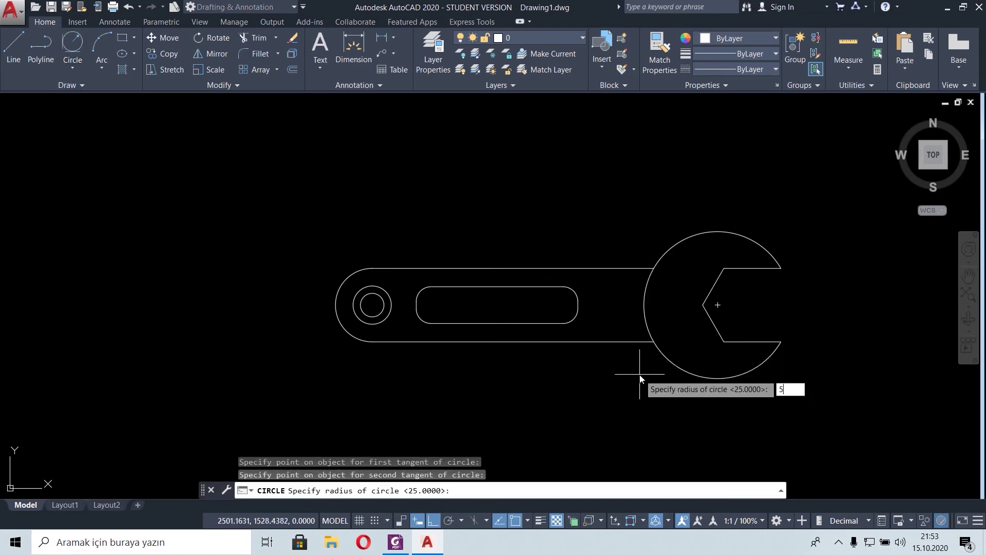
pyautogui.write('0')
pyautogui.press('Return')
pyautogui.moveTo(571, 370); pyautogui.dragTo(568, 370)
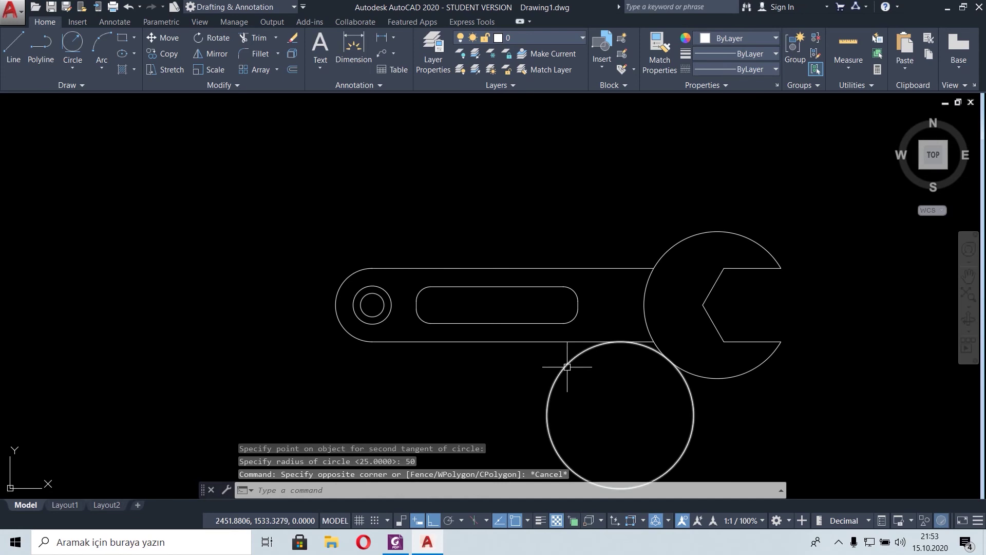
# Mirror the R50 circle above the wrench's horizontal axis, keeping the original.
pyautogui.click(210, 54)
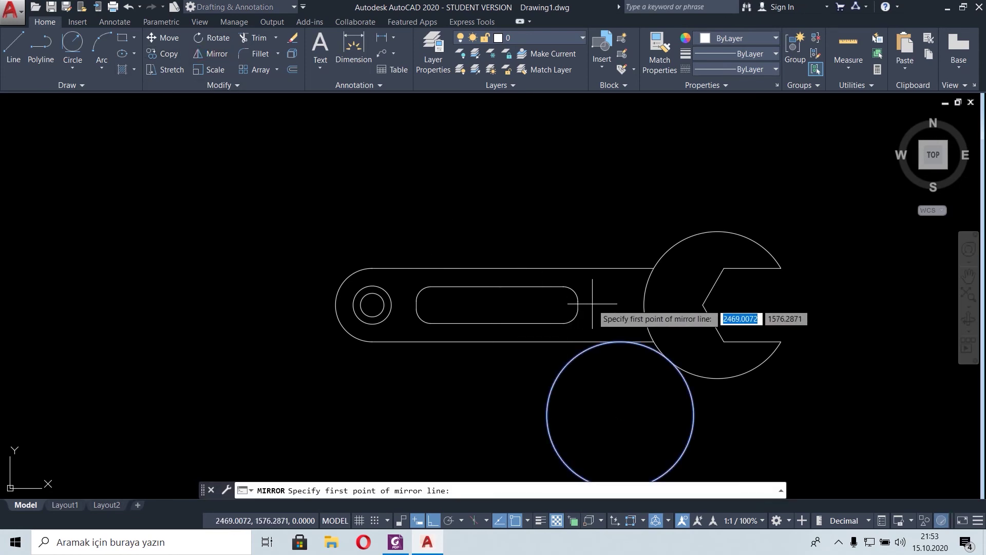
pyautogui.click(704, 304)
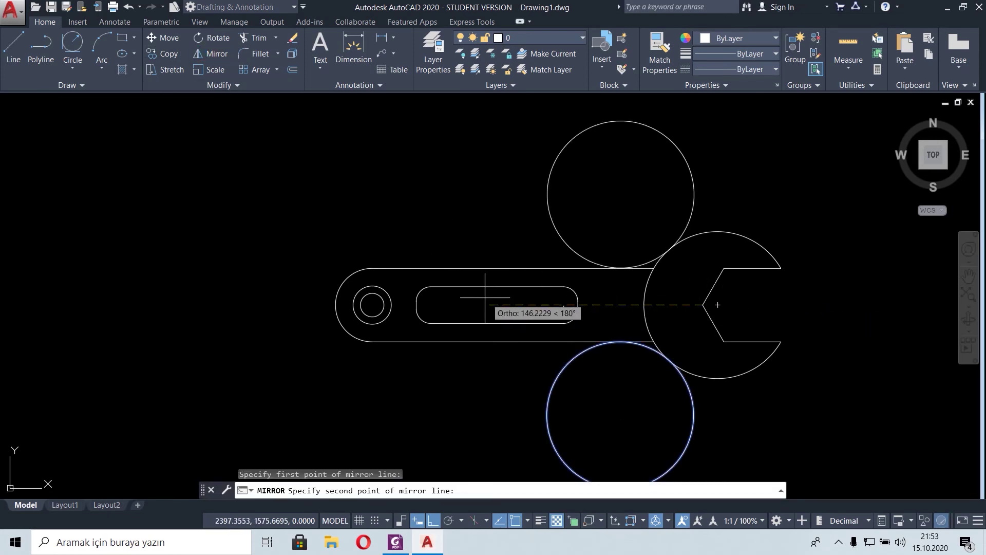
pyautogui.click(371, 304)
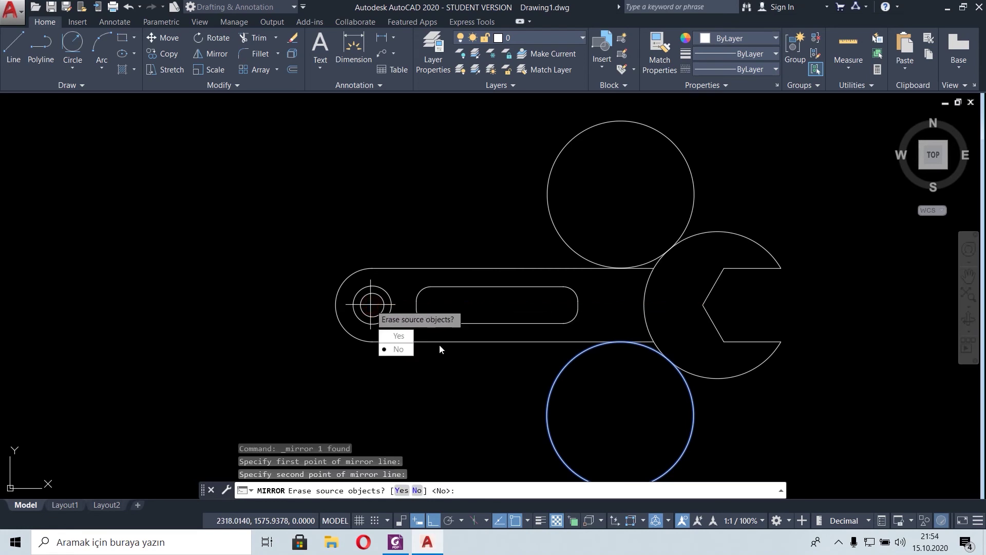
pyautogui.click(396, 352)
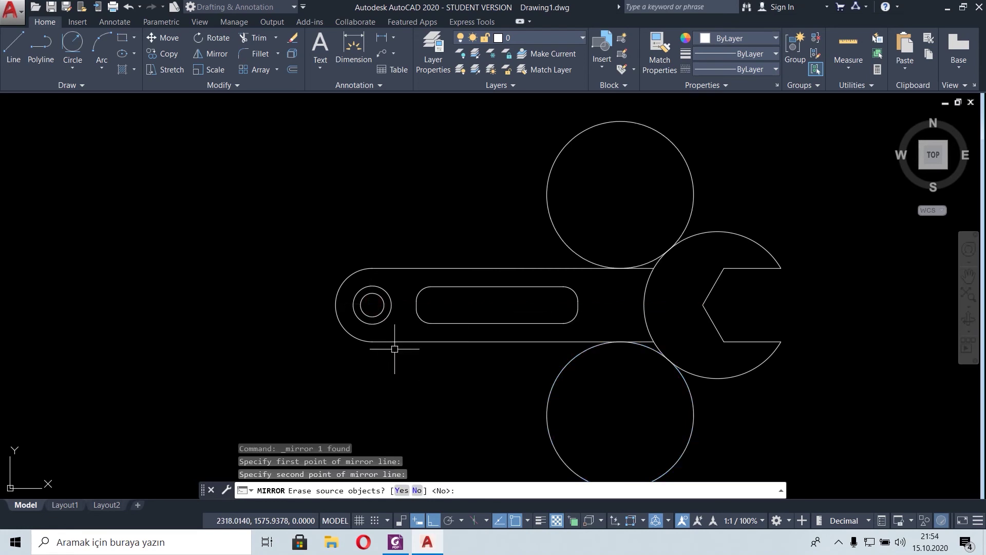
# Trim the upper R50 circle down to a blend arc.
pyautogui.click(256, 38)
pyautogui.press('Return')
pyautogui.click(546, 198)
# Trim the lower R50 circle down to a matching blend arc.
pyautogui.click(572, 368)
pyautogui.scroll(4, 614, 369)
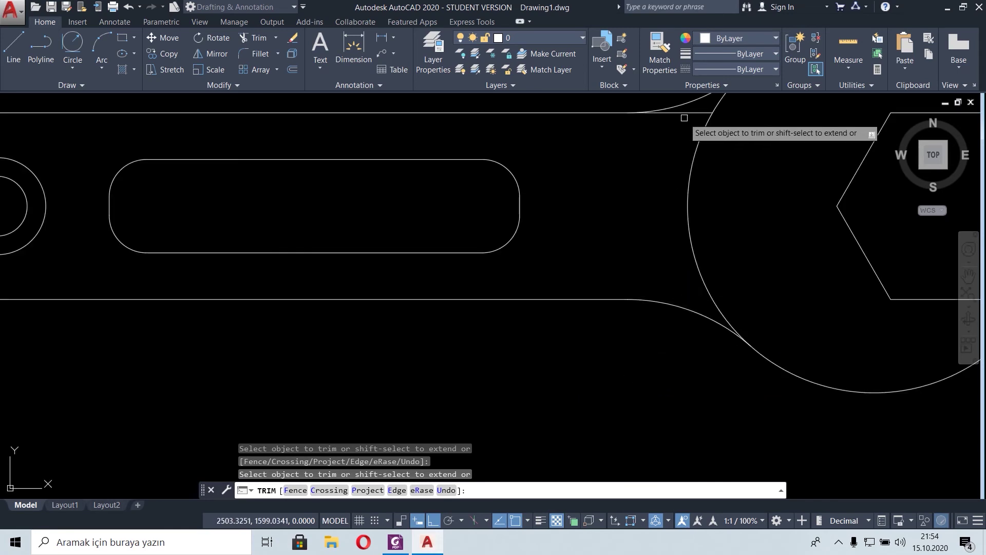
pyautogui.press('Escape')
pyautogui.scroll(-5, 688, 205)
pyautogui.scroll(-2, 689, 205)
# Centre the wrench in view and check it against the PDF reference.
pyautogui.moveTo(694, 226); pyautogui.dragTo(588, 228, button='middle')
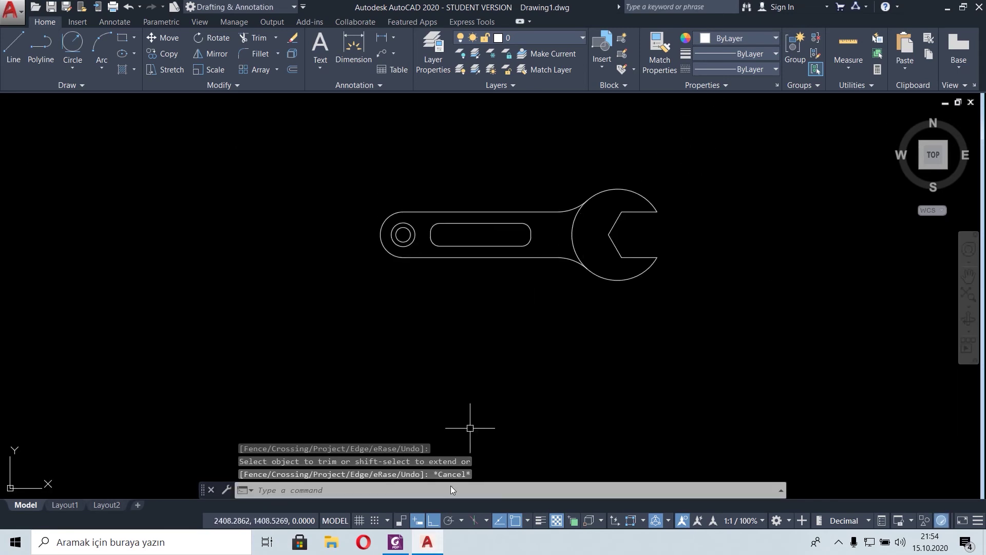
pyautogui.click(395, 543)
pyautogui.click(396, 544)
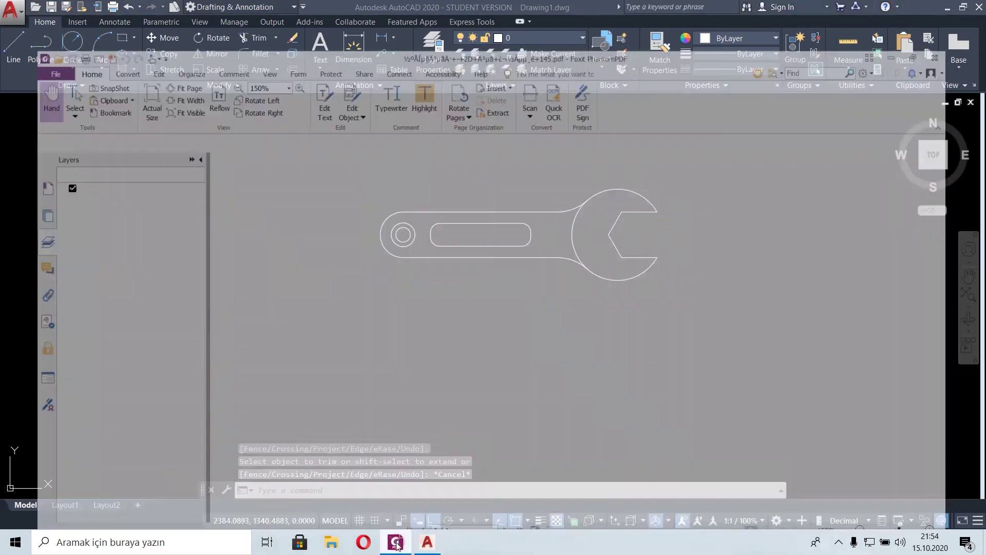
pyautogui.click(396, 544)
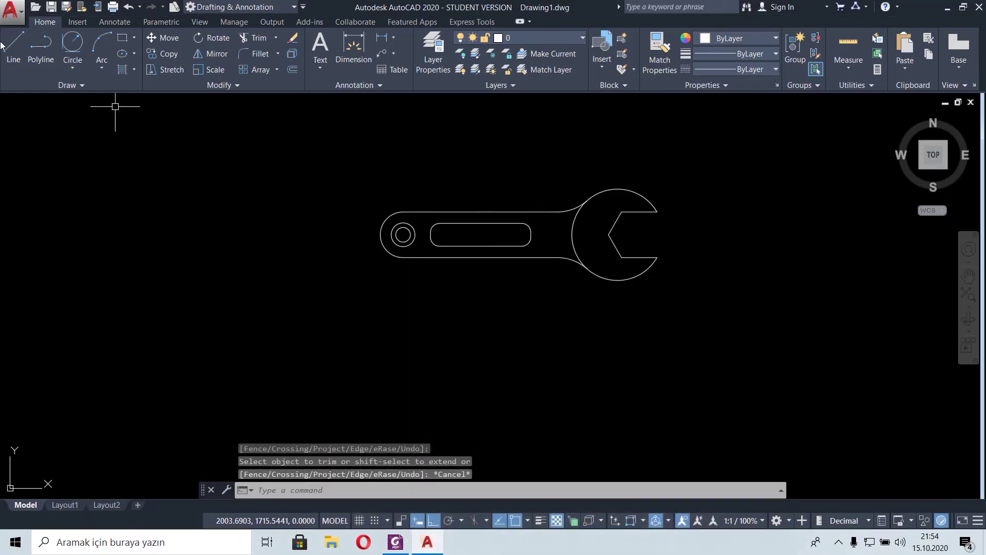
# Draw a horizontal line from the small circle's centre past the jaw, extending its left end outward.
pyautogui.click(2, 45)
pyautogui.click(404, 235)
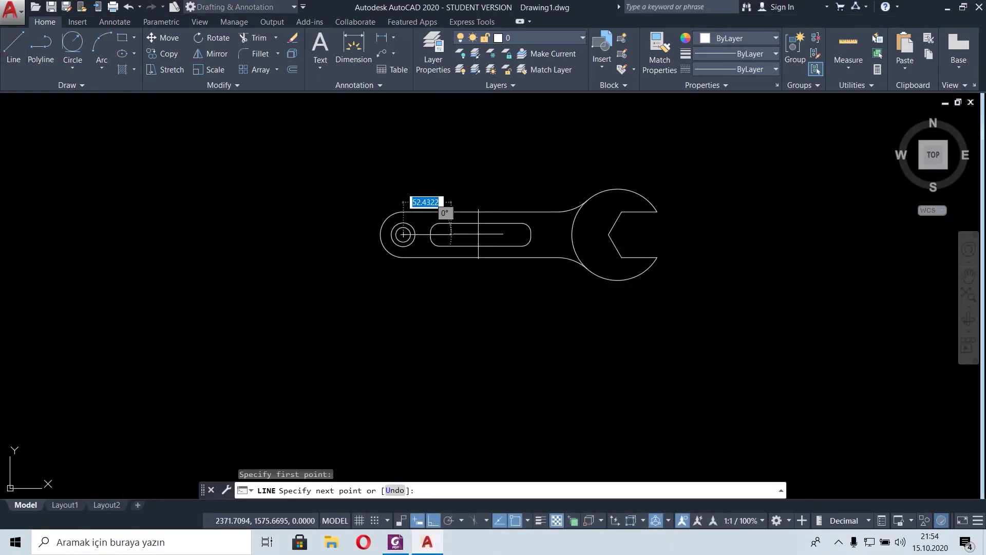
pyautogui.click(677, 234)
pyautogui.press('Escape')
pyautogui.click(480, 235)
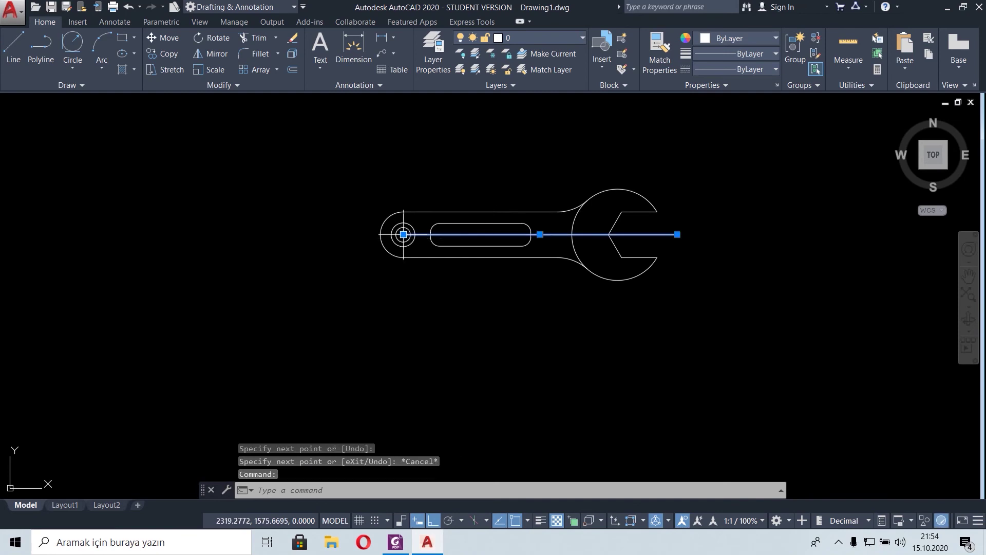
pyautogui.click(404, 235)
pyautogui.click(363, 234)
# Load the CENTER2 linetype through the Linetype Manager.
pyautogui.click(720, 69)
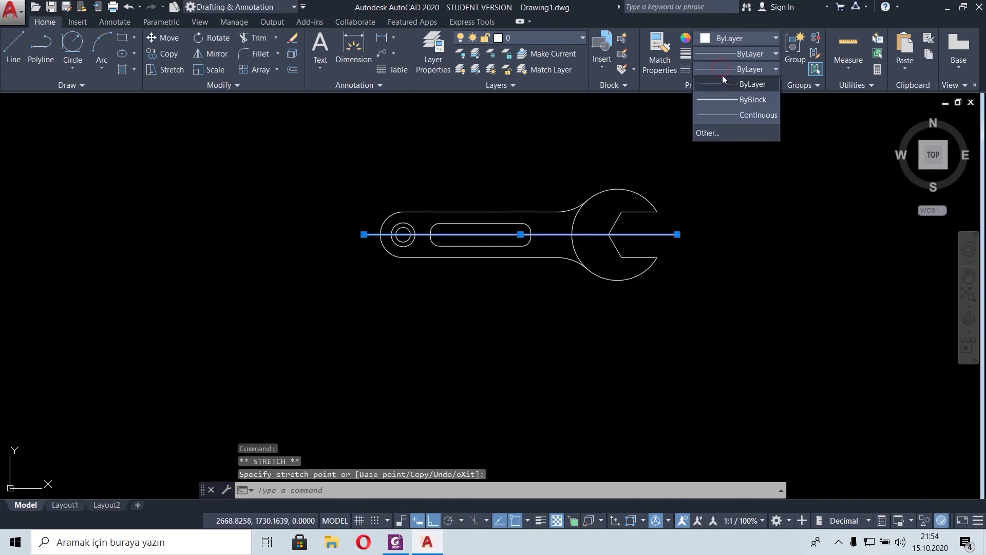
pyautogui.click(720, 132)
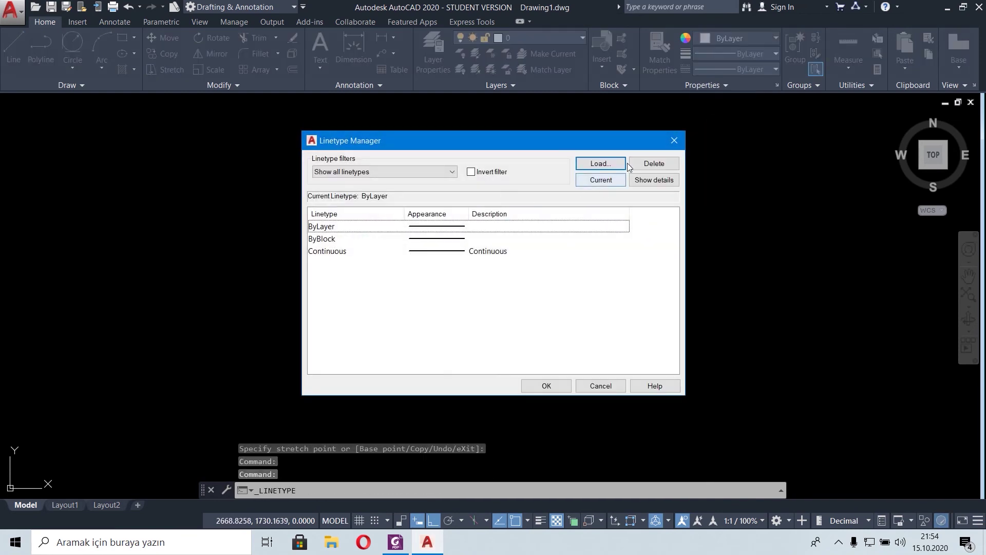
pyautogui.click(591, 164)
pyautogui.click(418, 279)
pyautogui.press('c')
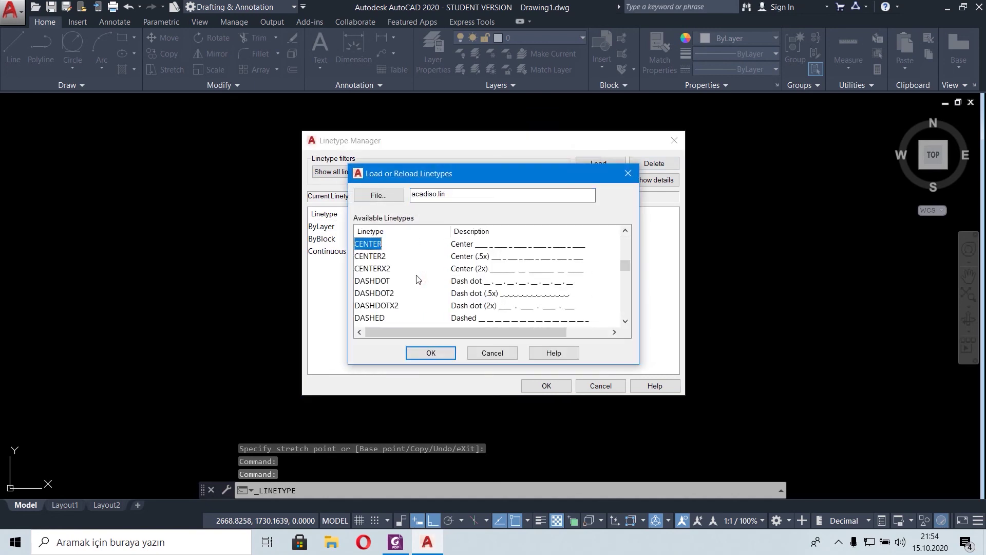
pyautogui.click(375, 256)
pyautogui.click(431, 353)
pyautogui.click(544, 387)
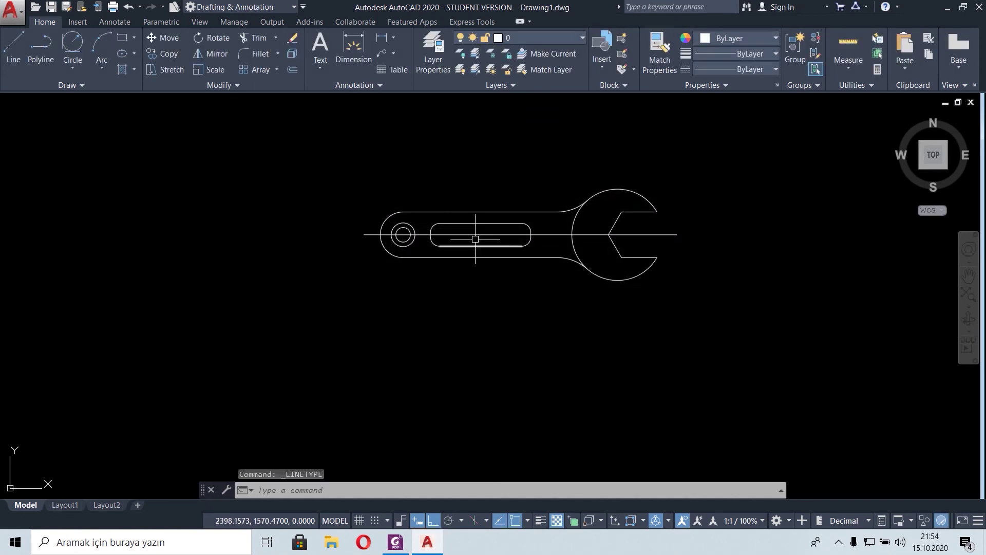
# Assign the CENTER2 linetype to the horizontal centerline.
pyautogui.click(536, 236)
pyautogui.click(753, 70)
pyautogui.click(733, 120)
# Set the centerline's colour to cyan.
pyautogui.click(740, 38)
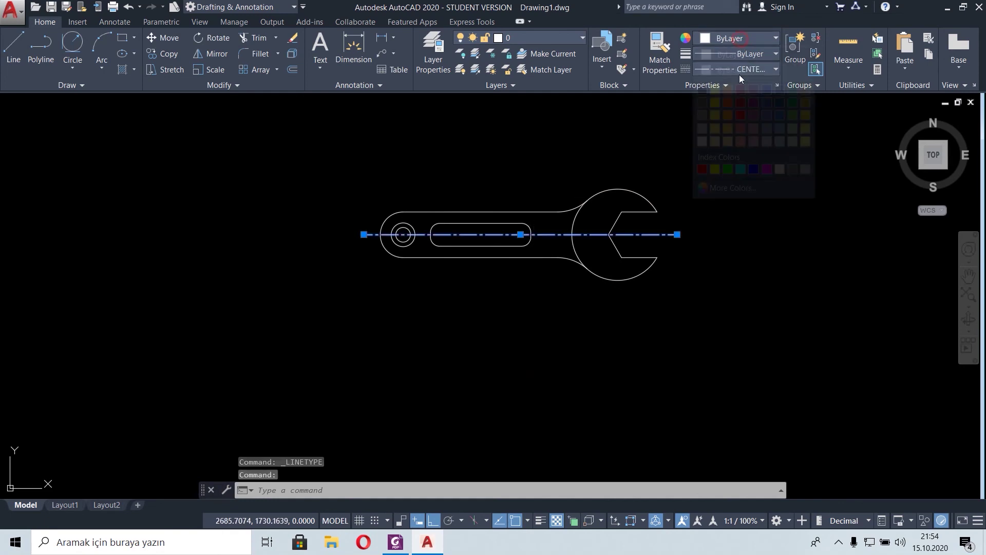
pyautogui.click(739, 170)
pyautogui.press('Escape')
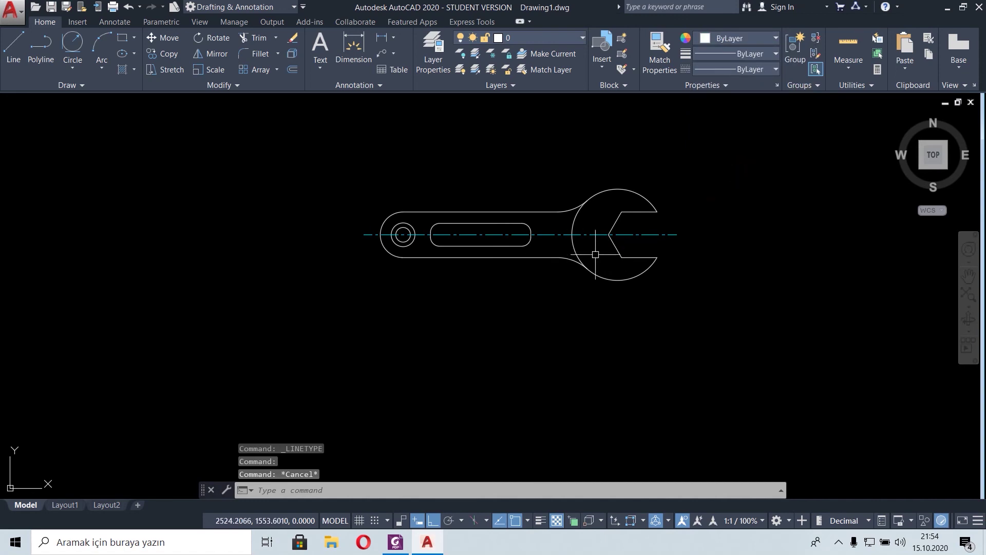
# Zoom to fit the whole wrench in the view.
pyautogui.moveTo(698, 225); pyautogui.dragTo(701, 222, button='middle')
pyautogui.middleClick(745, 222)
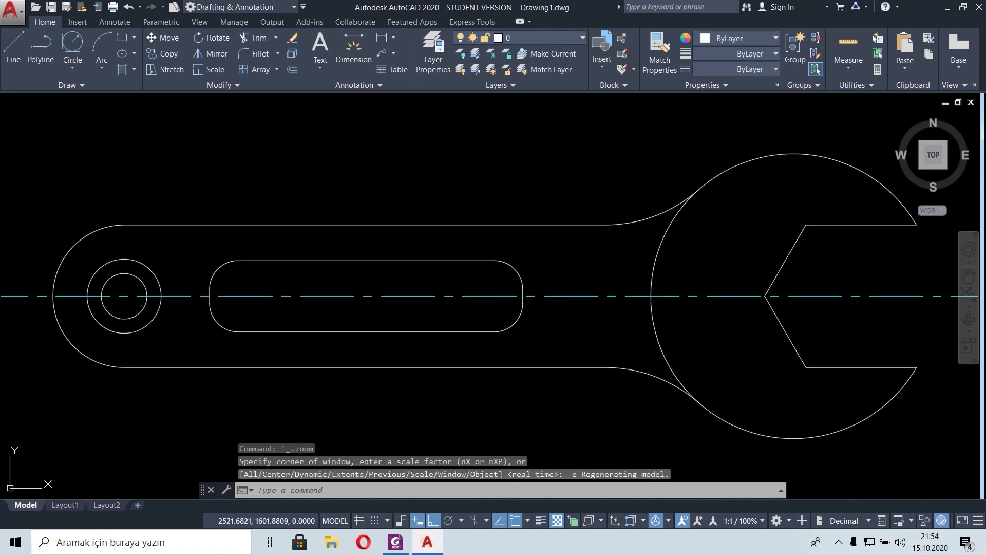
pyautogui.scroll(-2, 640, 230)
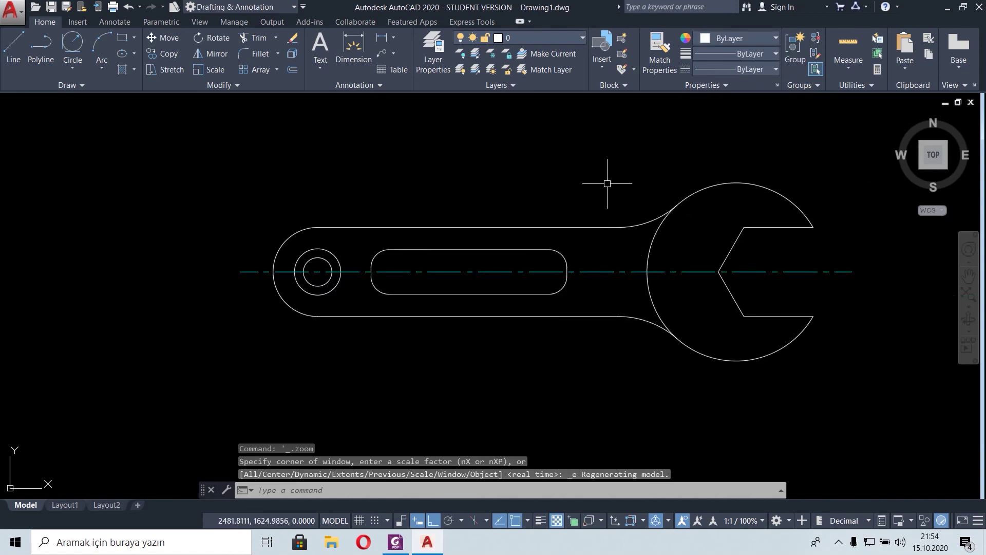